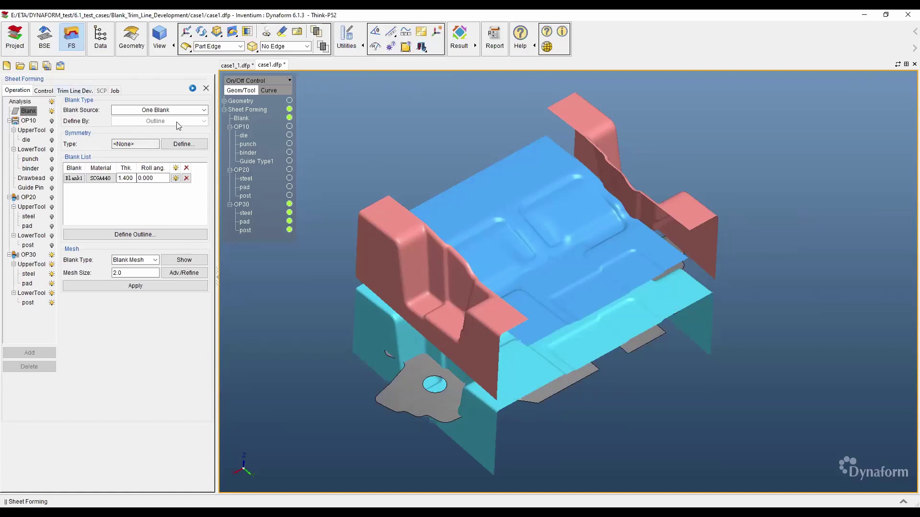
# - Play the tool motion animation of the OP10 forming stage and inspect how die, punch and binder move around the blank
pyautogui.click(29, 122)
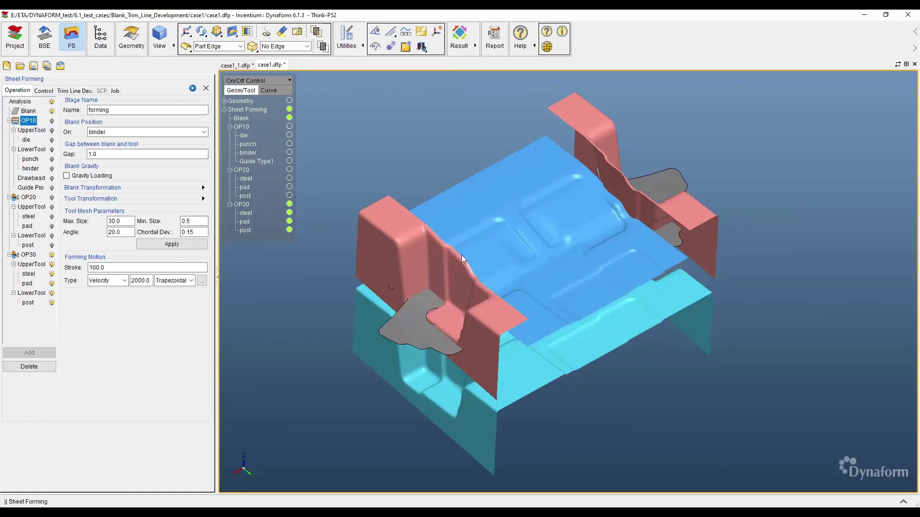
pyautogui.moveTo(570, 316); pyautogui.dragTo(570, 281, button='middle')
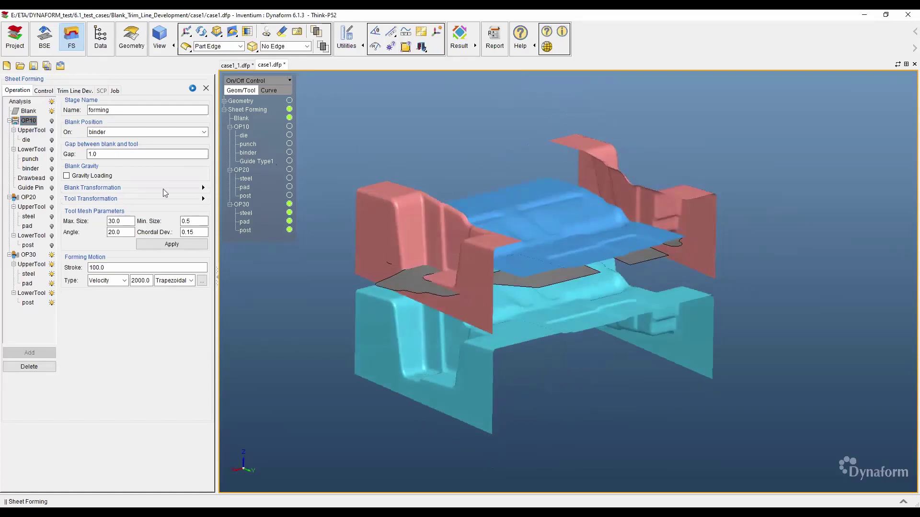
pyautogui.click(193, 89)
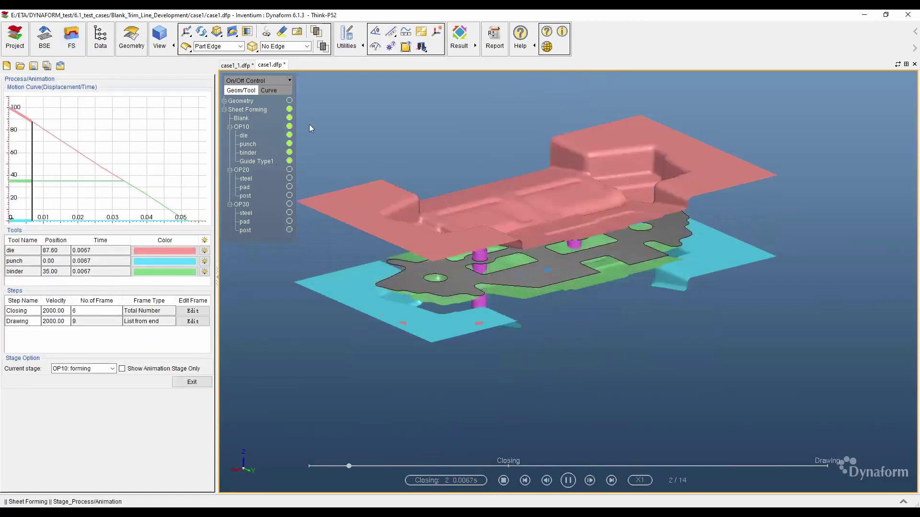
pyautogui.moveTo(476, 260); pyautogui.dragTo(512, 260, button='middle')
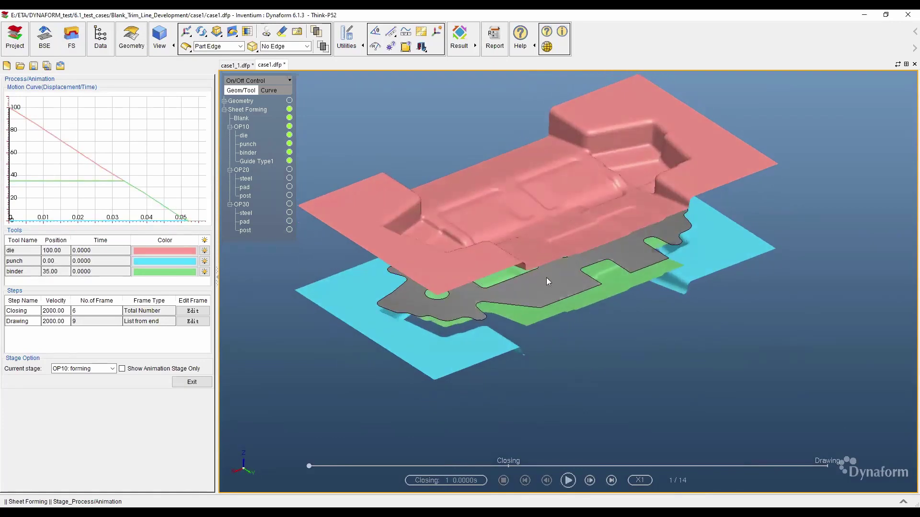
pyautogui.moveTo(544, 331); pyautogui.dragTo(546, 321, button='middle')
pyautogui.click(568, 480)
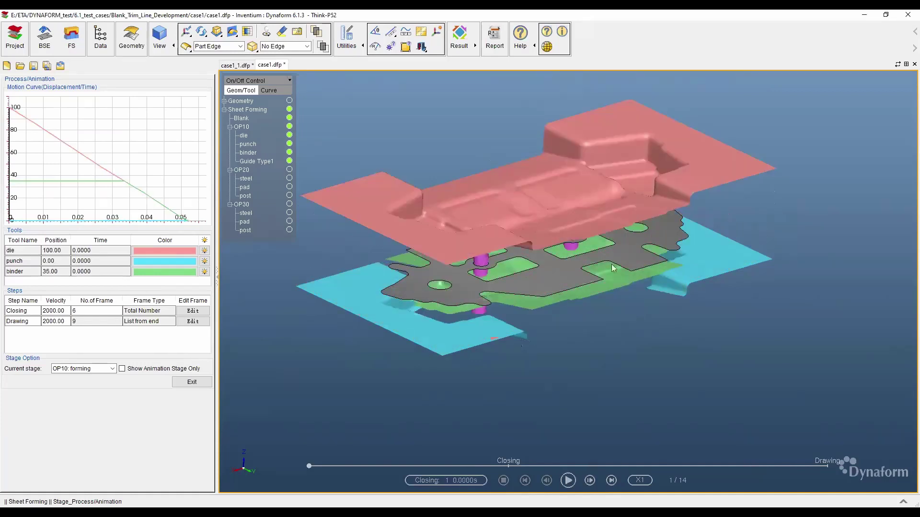
pyautogui.moveTo(582, 215); pyautogui.dragTo(574, 316, button='middle')
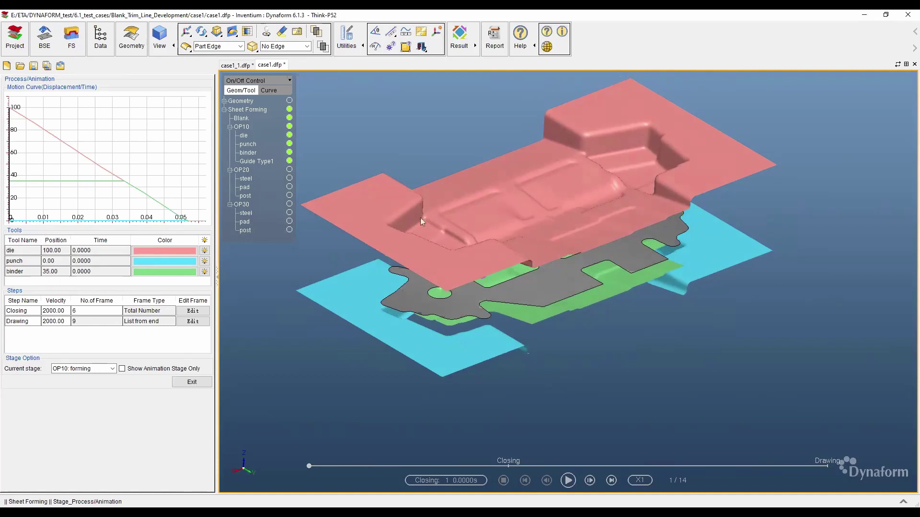
# - Restrict the animation to the current stage only, set the current stage to OP20: flanging, play it and exit the animation
pyautogui.click(123, 368)
pyautogui.click(86, 370)
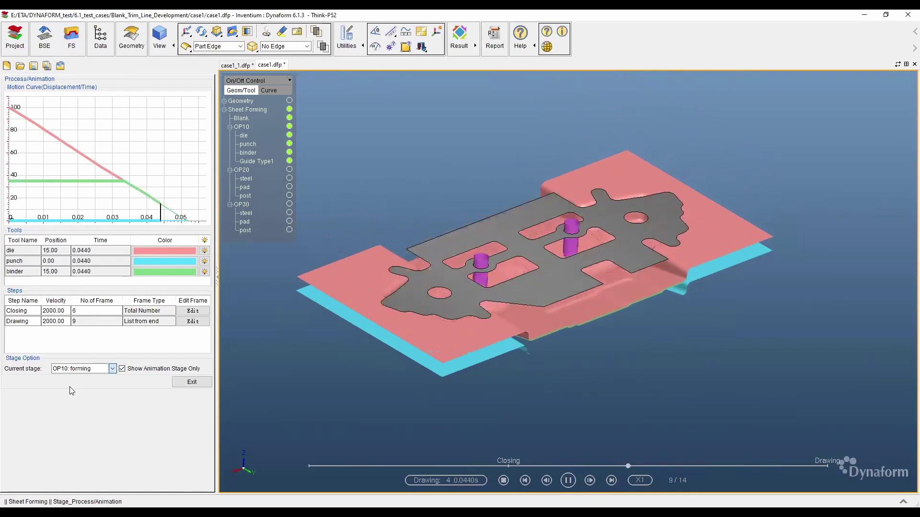
pyautogui.click(70, 388)
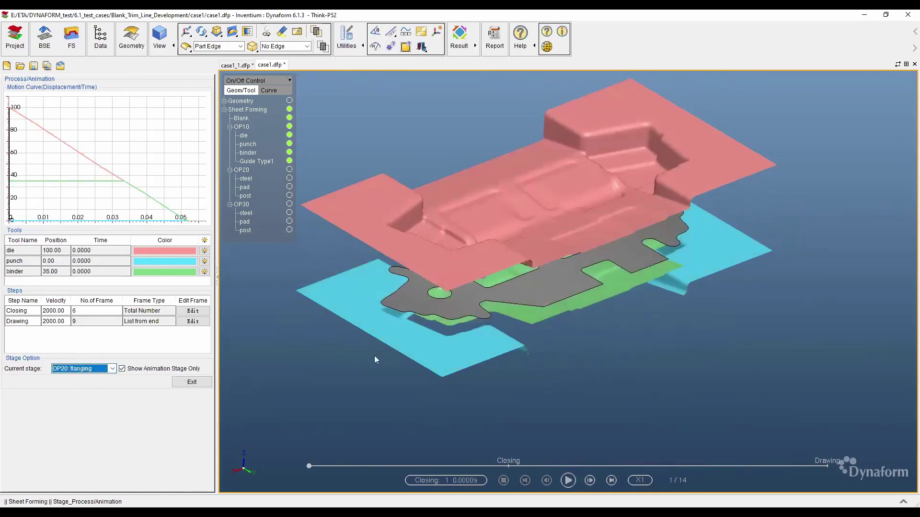
pyautogui.click(567, 480)
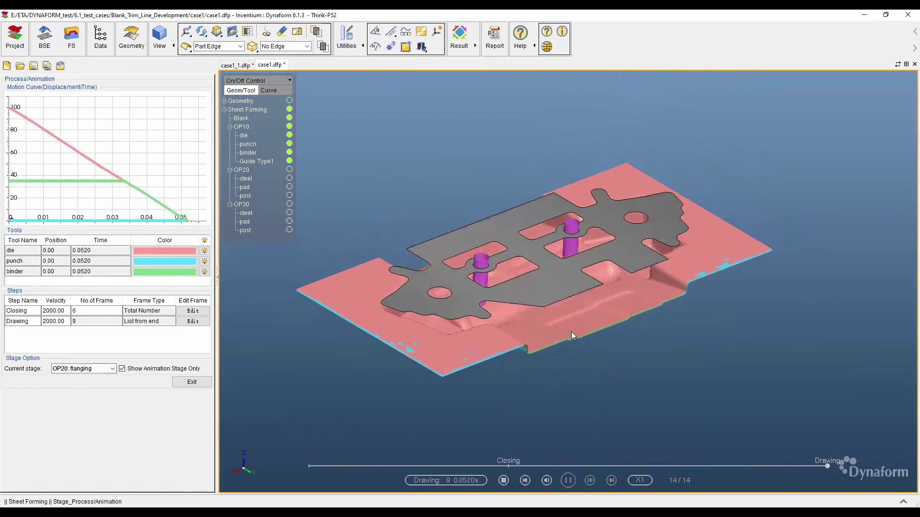
pyautogui.moveTo(540, 335)
pyautogui.keyDown('ctrl'); pyautogui.mouseDown()
pyautogui.moveTo(532, 326)
pyautogui.moveTo(536, 337)
pyautogui.mouseUp(); pyautogui.keyUp('ctrl')
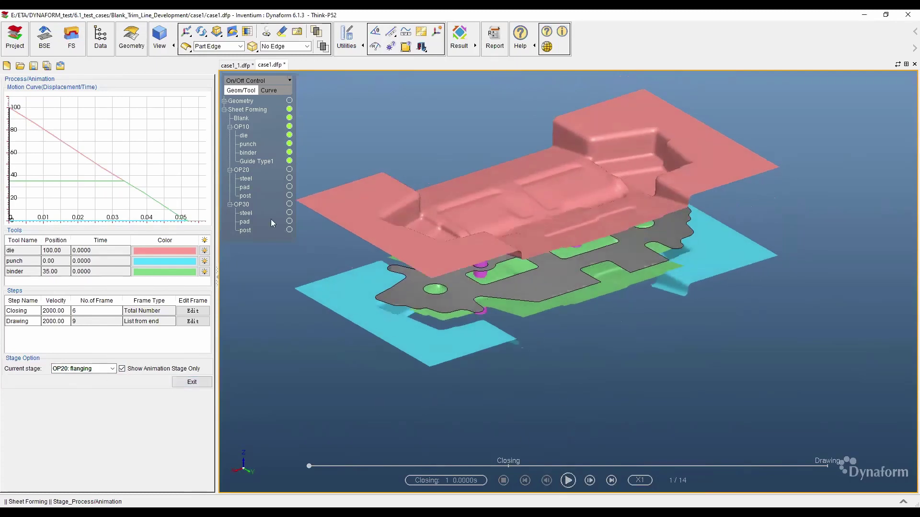
pyautogui.click(192, 382)
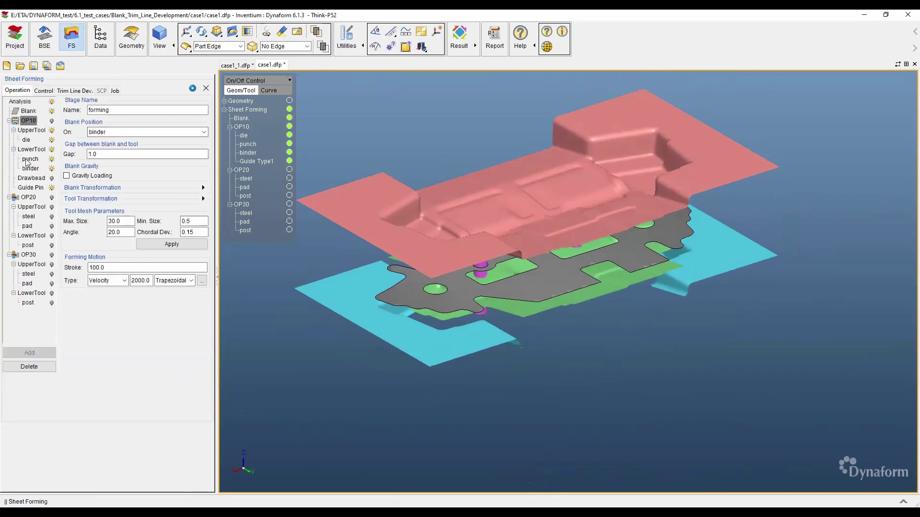
# - Preview the OP20 flanging animation with only its own stage shown, inspect the steel, pad and post, and exit
pyautogui.click(28, 197)
pyautogui.click(192, 89)
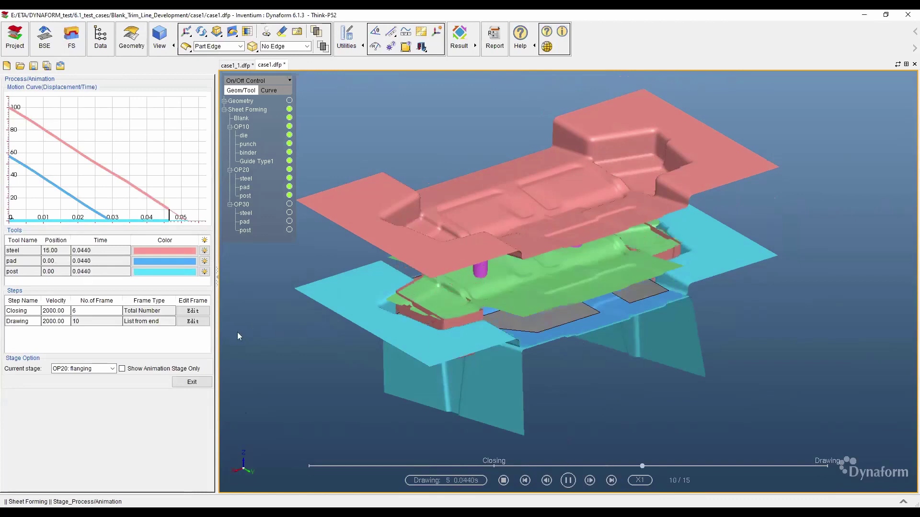
pyautogui.click(122, 369)
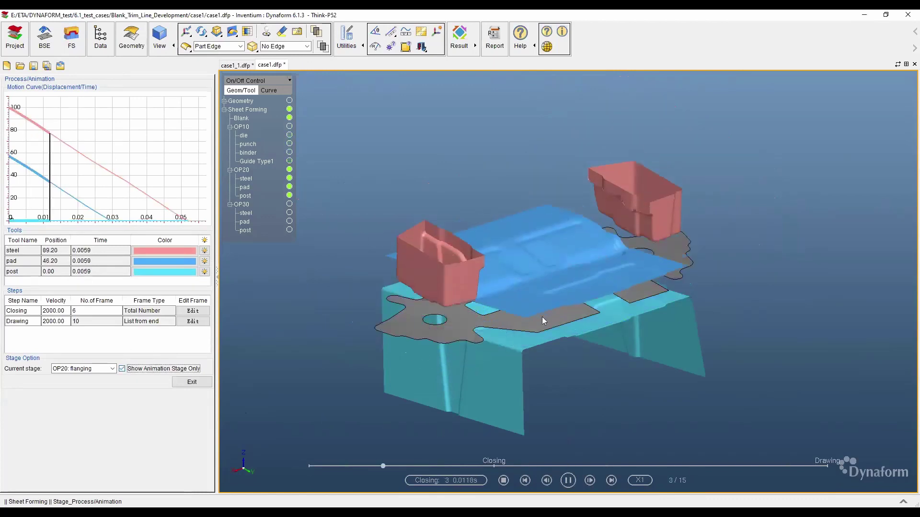
pyautogui.moveTo(540, 315); pyautogui.dragTo(530, 347, button='middle')
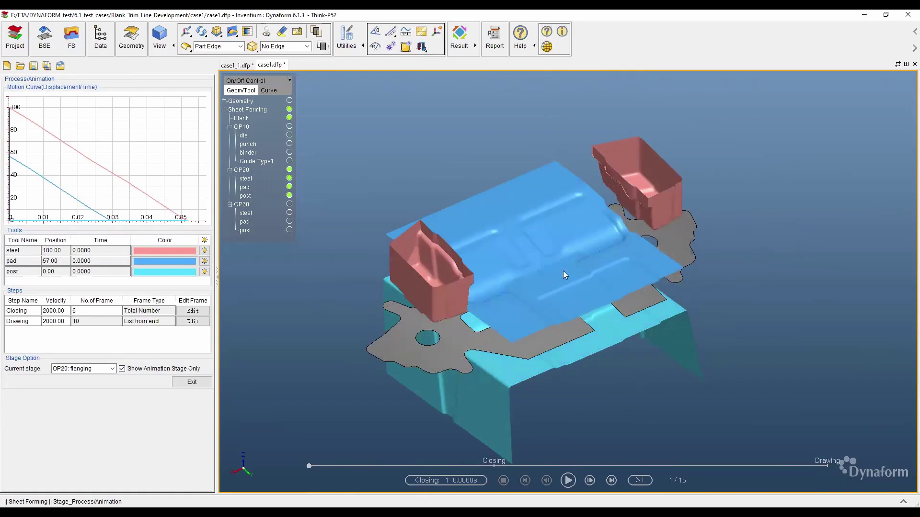
pyautogui.moveTo(511, 329); pyautogui.dragTo(531, 217, button='middle')
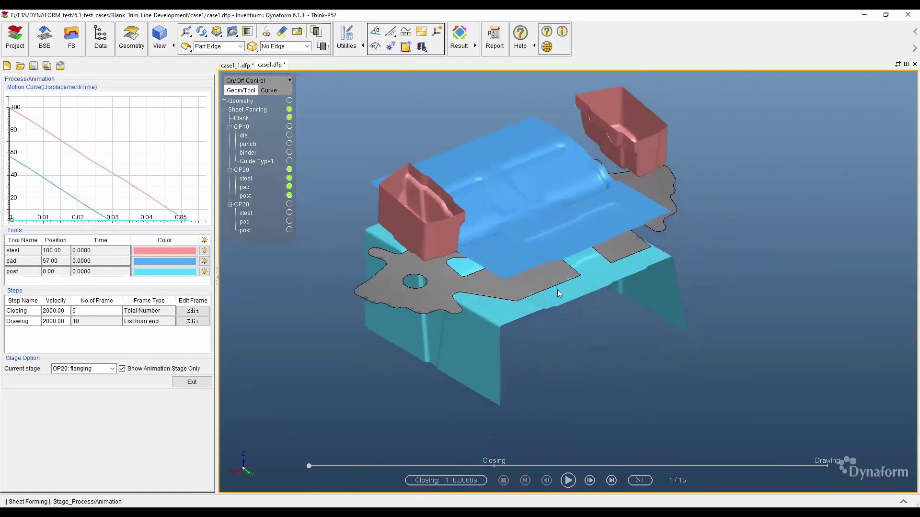
pyautogui.click(567, 481)
pyautogui.click(192, 382)
# - Preview the OP30 flanging animation with only its own stage shown, inspect the tools around the blank, and exit
pyautogui.click(27, 253)
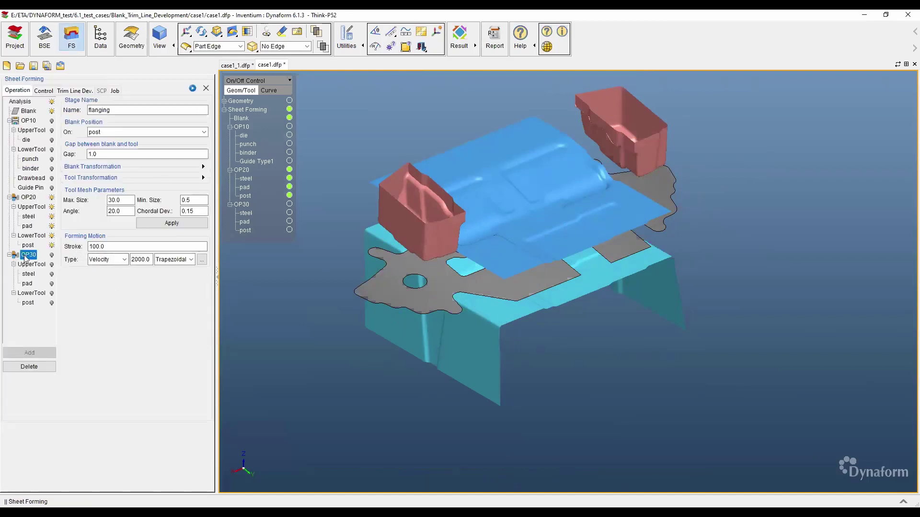
pyautogui.click(192, 89)
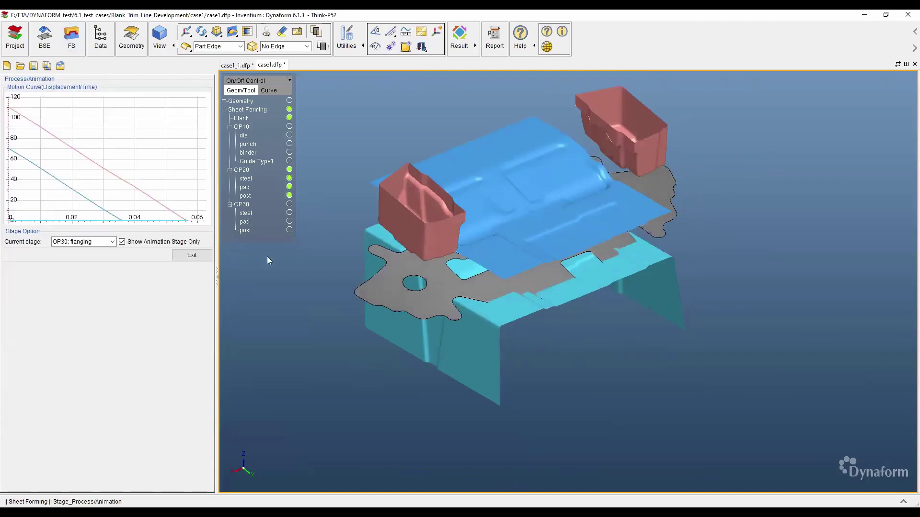
pyautogui.click(128, 369)
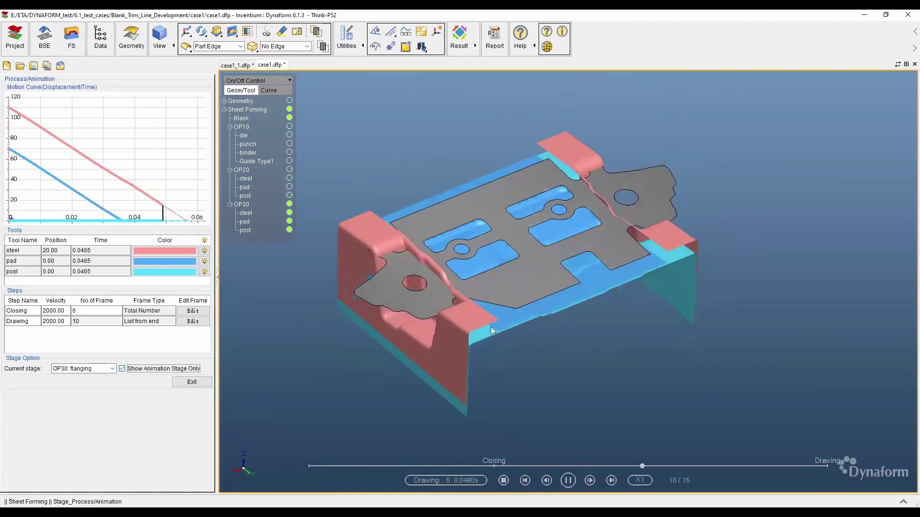
pyautogui.click(568, 481)
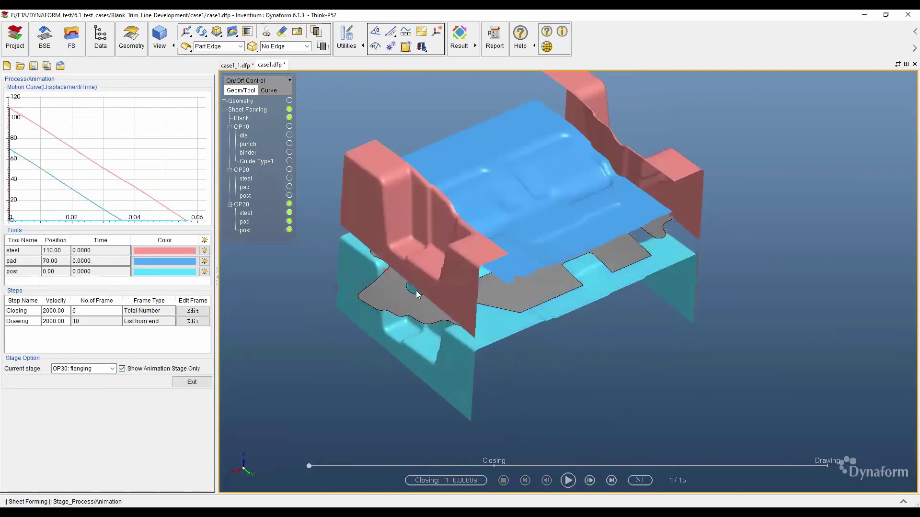
pyautogui.moveTo(417, 322); pyautogui.dragTo(417, 296, button='middle')
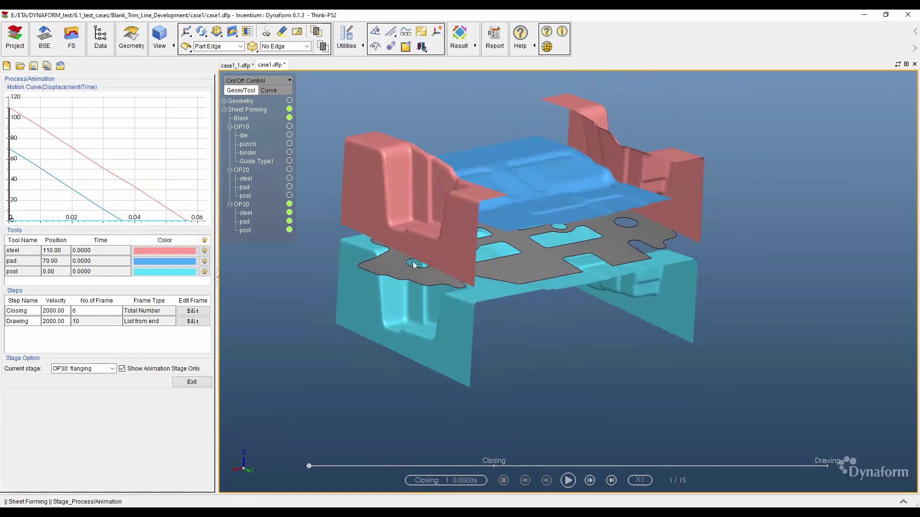
pyautogui.moveTo(409, 276); pyautogui.dragTo(382, 278, button='middle')
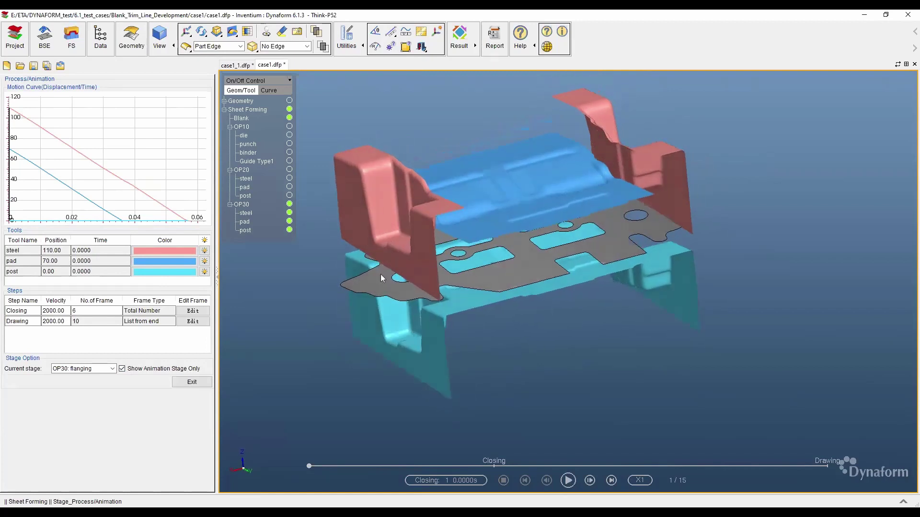
pyautogui.click(199, 381)
# - Display the blank definition and hide all OP10 and OP30 tools to inspect the blank on its own
pyautogui.click(28, 111)
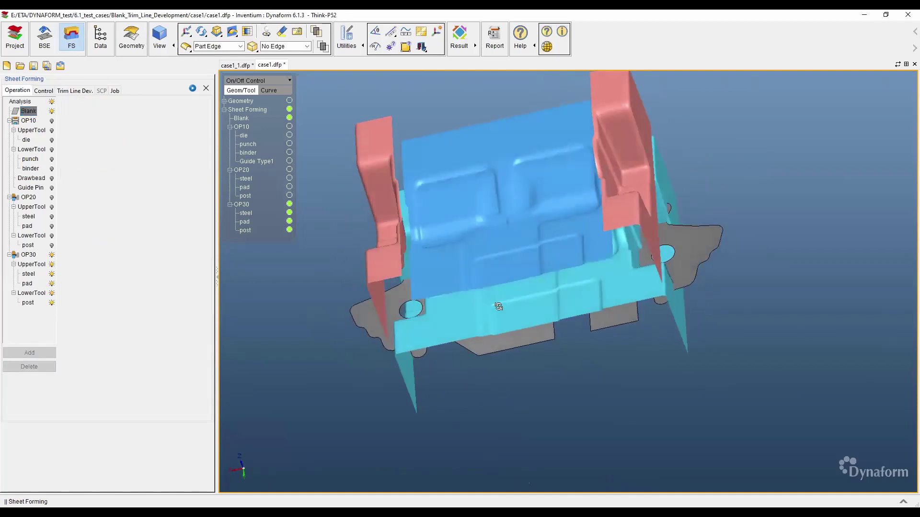
pyautogui.click(290, 127)
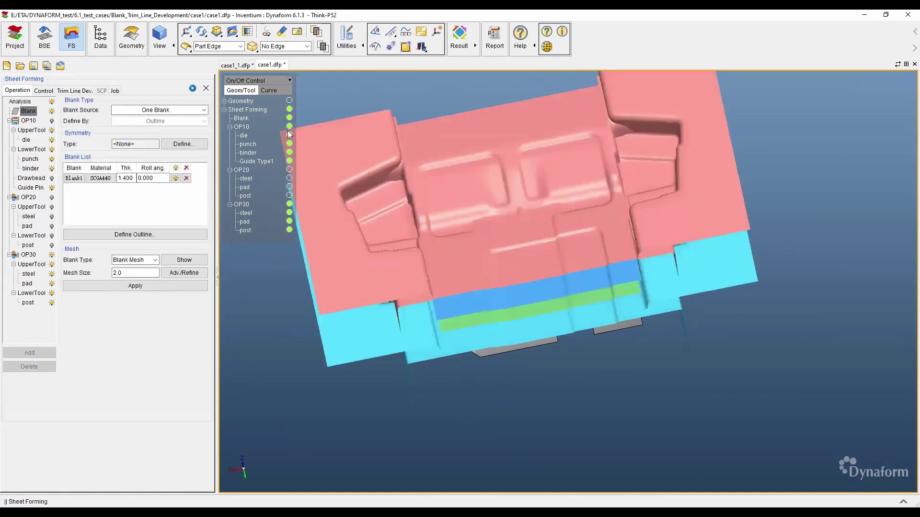
pyautogui.click(289, 127)
pyautogui.click(291, 203)
pyautogui.keyDown('ctrl'); pyautogui.moveTo(490, 246); pyautogui.dragTo(511, 285); pyautogui.keyUp('ctrl')
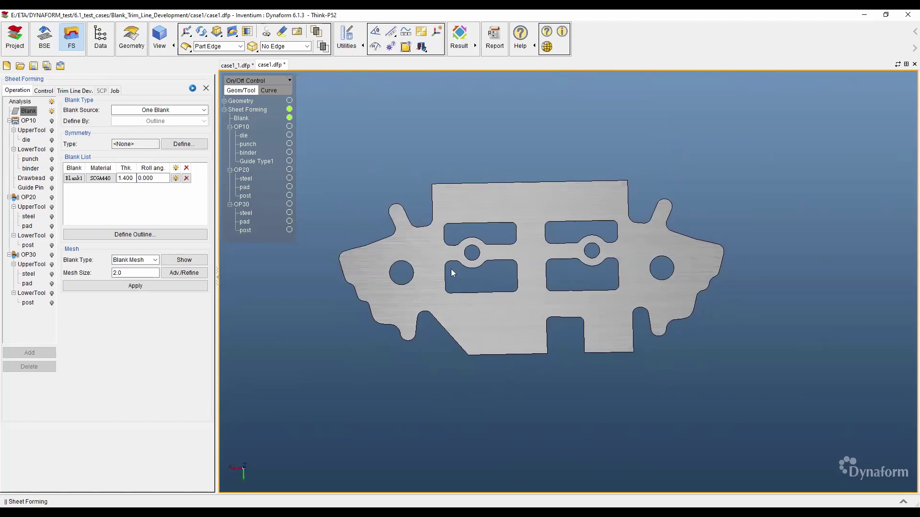
pyautogui.moveTo(495, 363); pyautogui.dragTo(561, 311, button='middle')
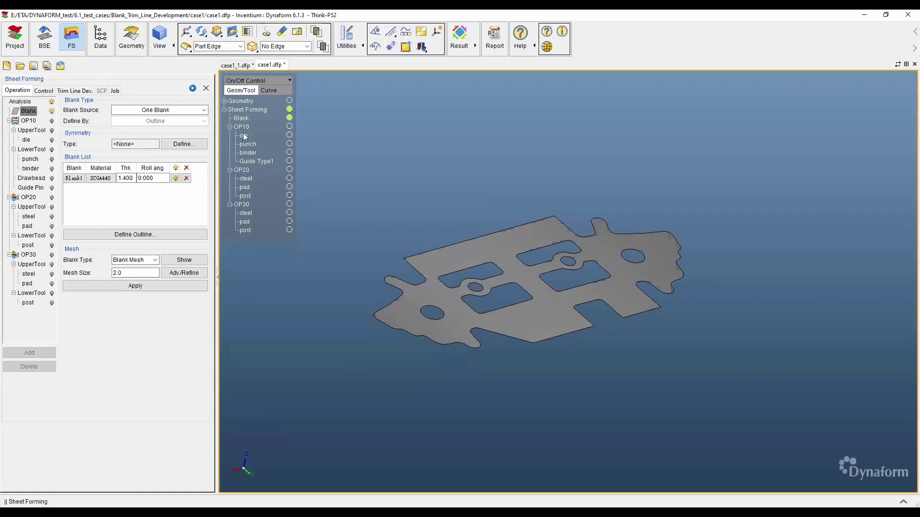
# - Show the OP10 tools and add a new line pair to the trim line development for target stage OP30:flanging
pyautogui.click(289, 127)
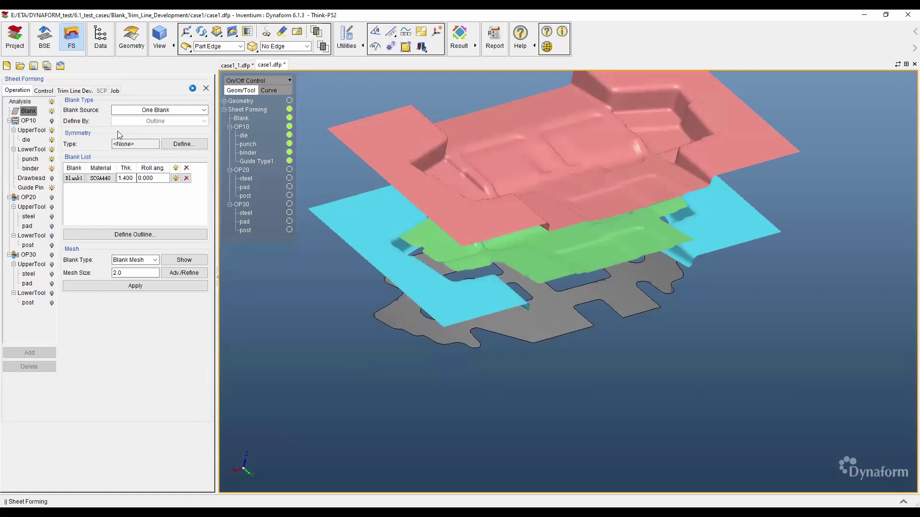
pyautogui.click(75, 92)
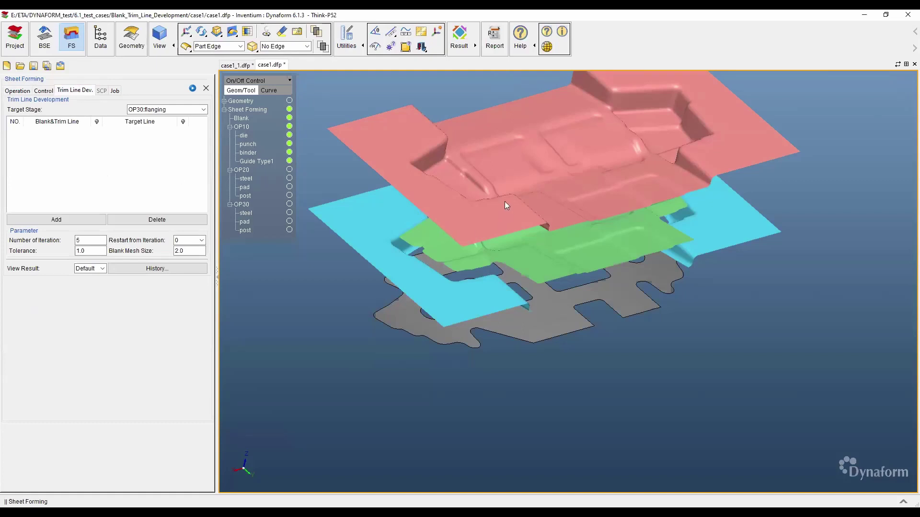
pyautogui.moveTo(504, 205); pyautogui.dragTo(503, 256, button='middle')
pyautogui.click(56, 220)
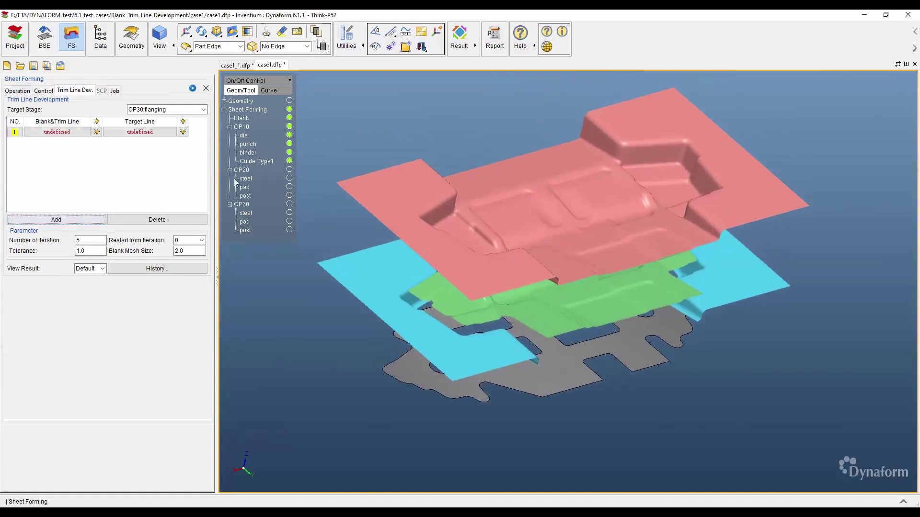
# - Assign the blank's Outer Line as the blank and trim line of entry 1
pyautogui.click(59, 134)
pyautogui.click(60, 136)
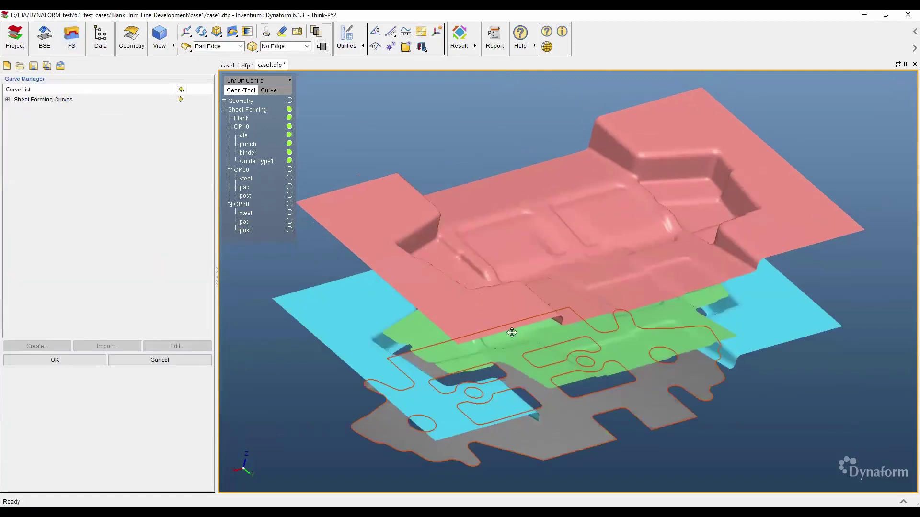
pyautogui.moveTo(511, 332); pyautogui.dragTo(456, 225, button='middle')
pyautogui.moveTo(524, 392); pyautogui.dragTo(516, 387, button='middle')
pyautogui.click(525, 344)
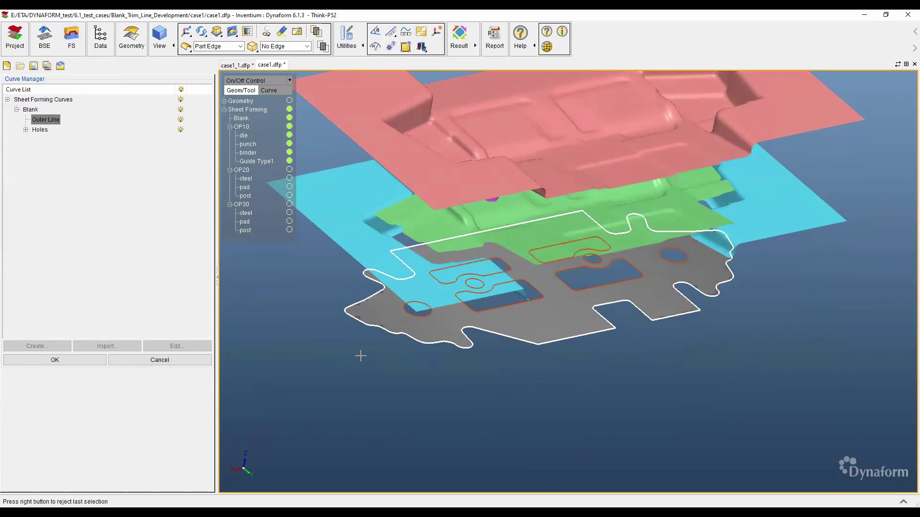
pyautogui.click(48, 360)
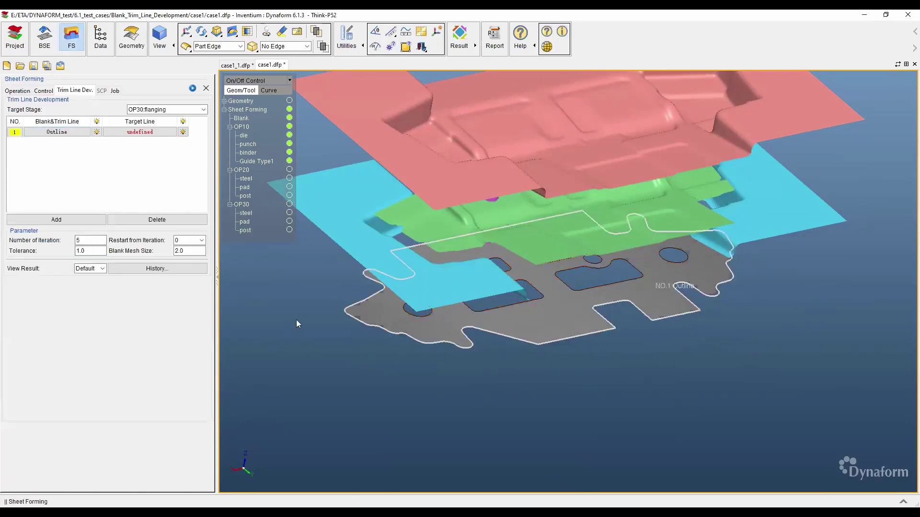
# - Assign the imported outer curve Curve_3 of target_line.igs as the target line of entry 1, without selecting a local region
pyautogui.click(140, 132)
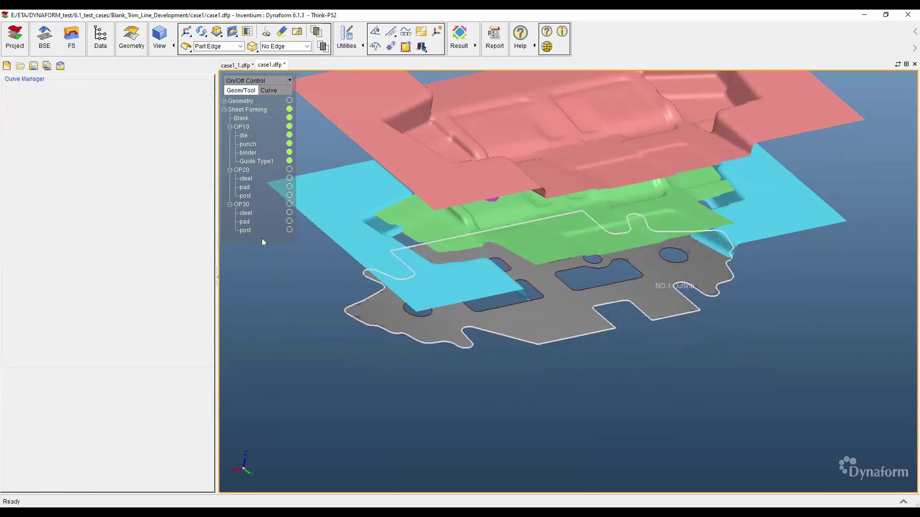
pyautogui.keyDown('ctrl'); pyautogui.moveTo(593, 401); pyautogui.dragTo(597, 262, button='middle'); pyautogui.keyUp('ctrl')
pyautogui.keyDown('ctrl'); pyautogui.moveTo(598, 263); pyautogui.dragTo(589, 326); pyautogui.keyUp('ctrl')
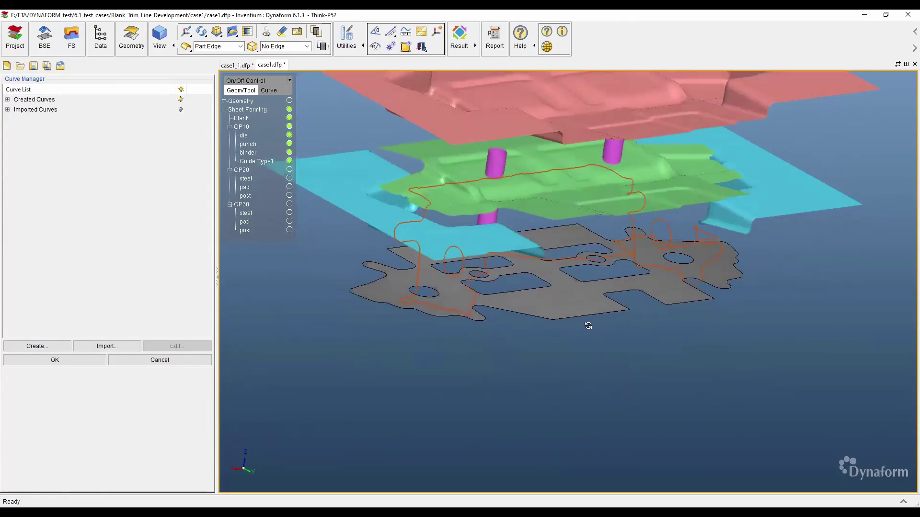
pyautogui.click(467, 284)
pyautogui.moveTo(415, 333)
pyautogui.keyDown('ctrl'); pyautogui.mouseDown()
pyautogui.moveTo(447, 339)
pyautogui.moveTo(407, 342)
pyautogui.mouseUp(); pyautogui.keyUp('ctrl')
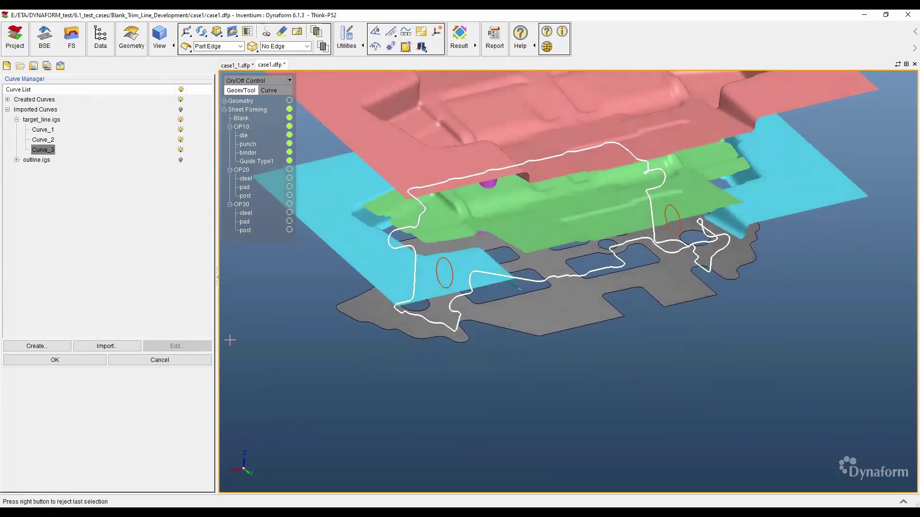
pyautogui.click(57, 359)
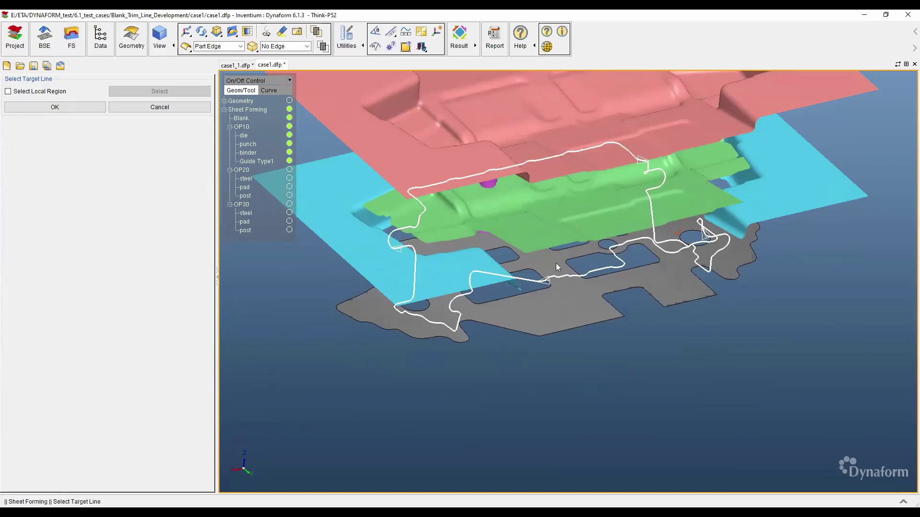
pyautogui.keyDown('ctrl'); pyautogui.moveTo(540, 296); pyautogui.dragTo(521, 280); pyautogui.keyUp('ctrl')
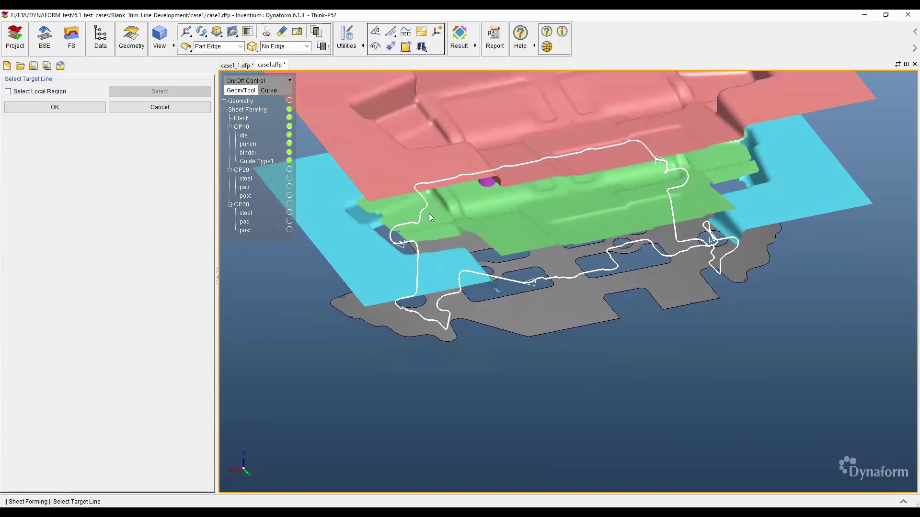
pyautogui.keyDown('ctrl'); pyautogui.moveTo(429, 216); pyautogui.dragTo(393, 248); pyautogui.keyUp('ctrl')
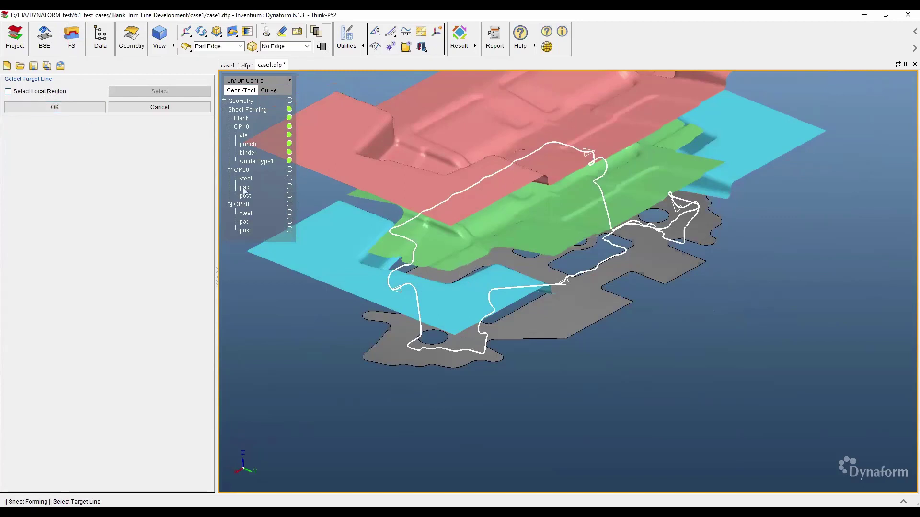
pyautogui.click(56, 107)
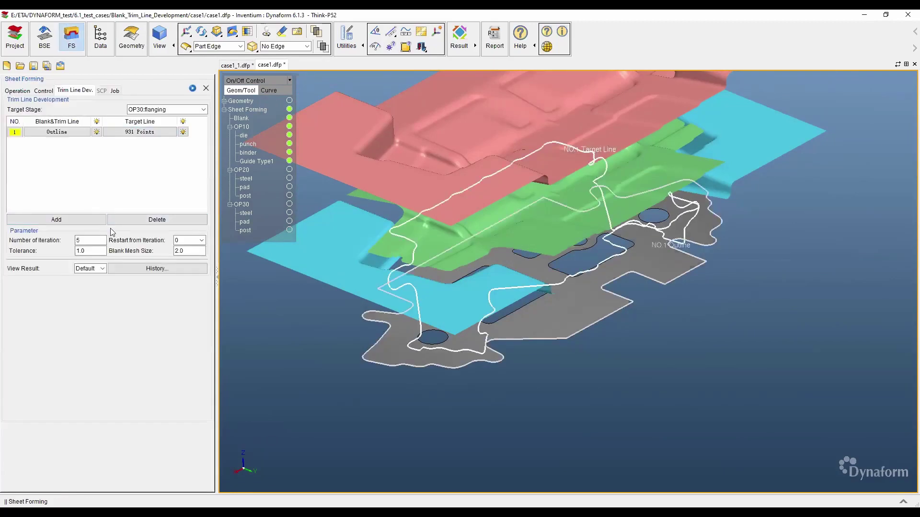
# - Add a second line pair and assign the blank's round end hole, Hole_2, as its blank and trim line
pyautogui.moveTo(523, 341); pyautogui.dragTo(467, 333, button='middle')
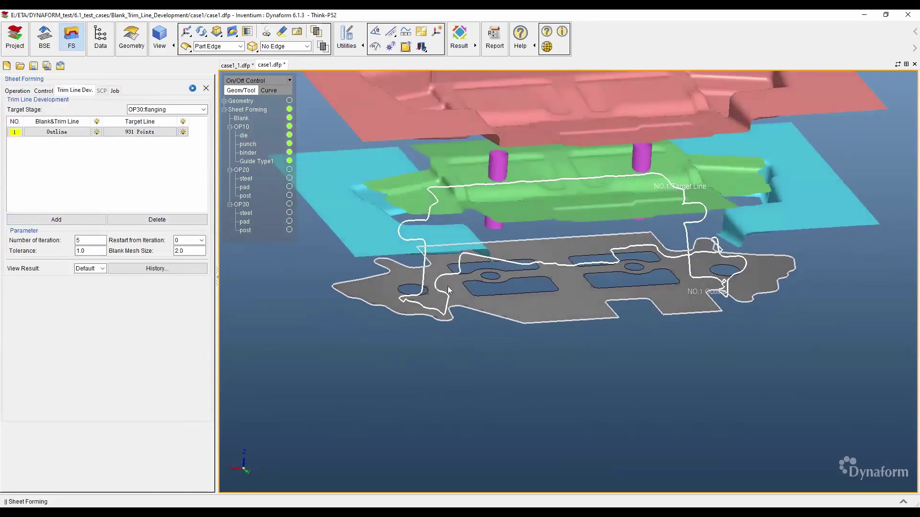
pyautogui.click(56, 219)
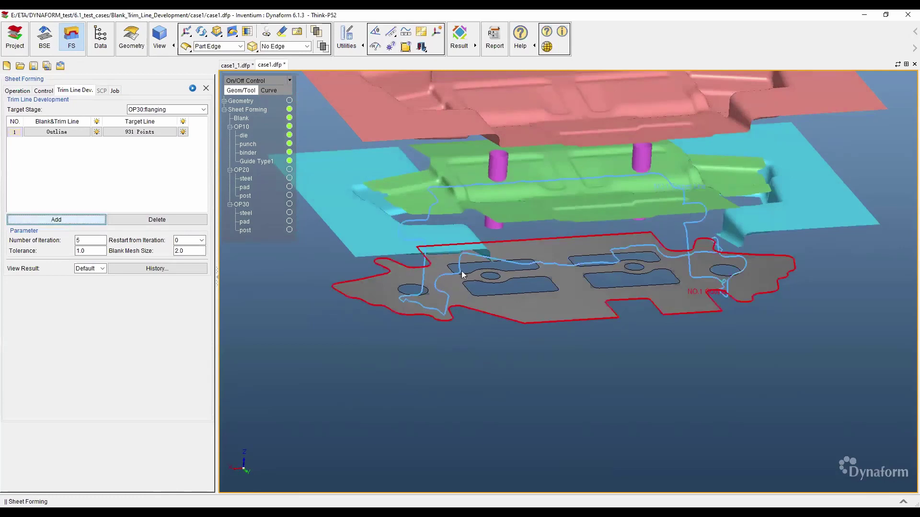
pyautogui.moveTo(386, 350); pyautogui.dragTo(418, 355, button='middle')
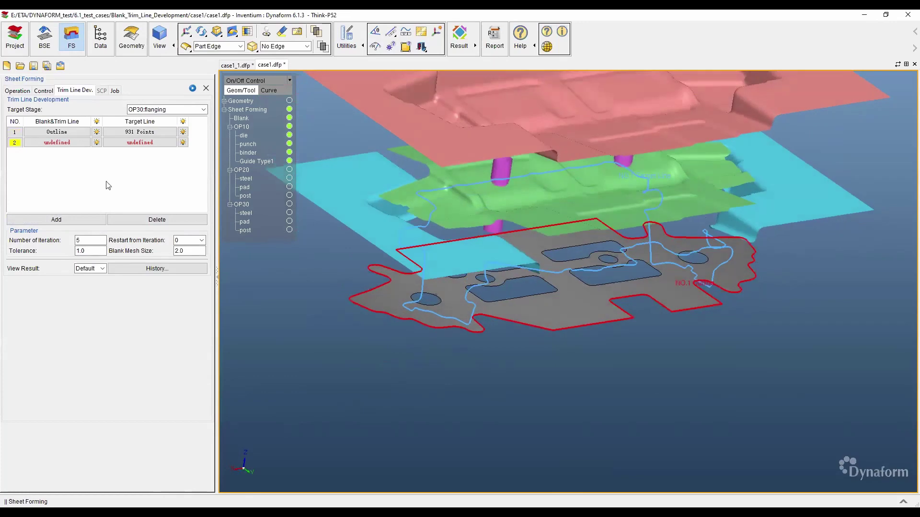
pyautogui.click(56, 142)
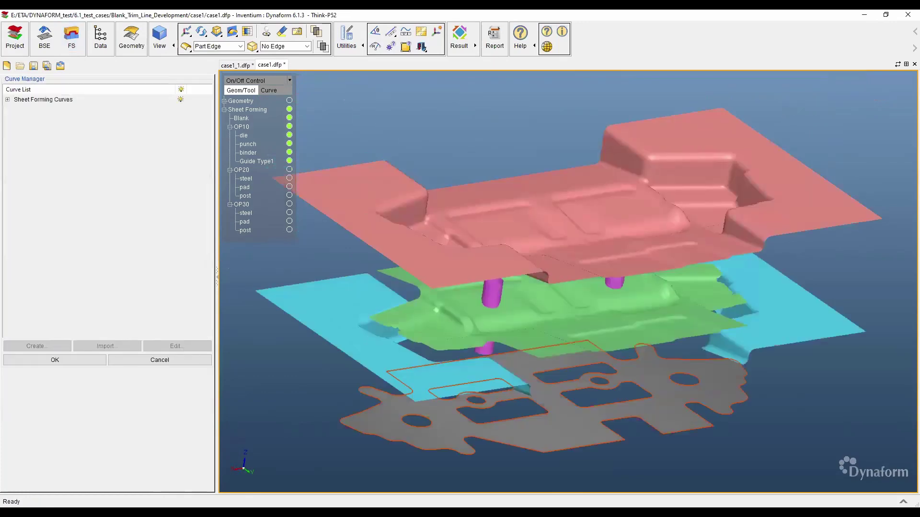
pyautogui.click(416, 421)
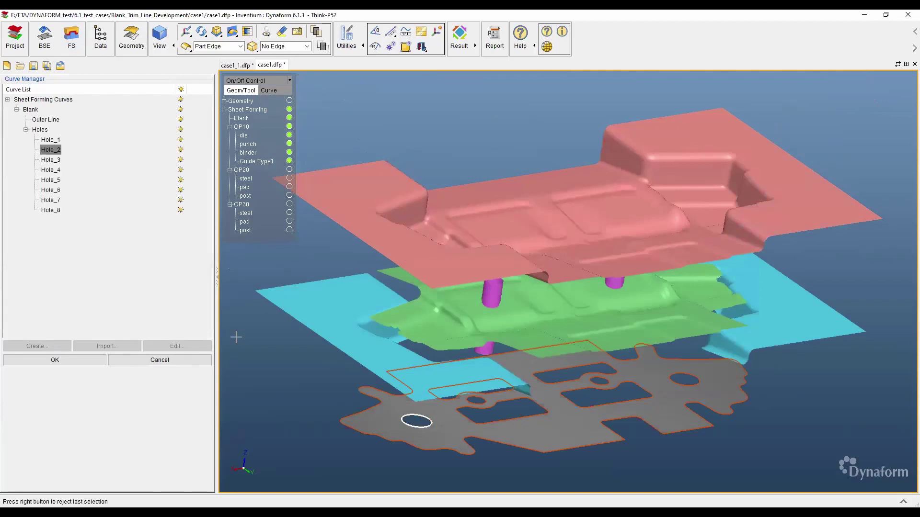
pyautogui.click(72, 360)
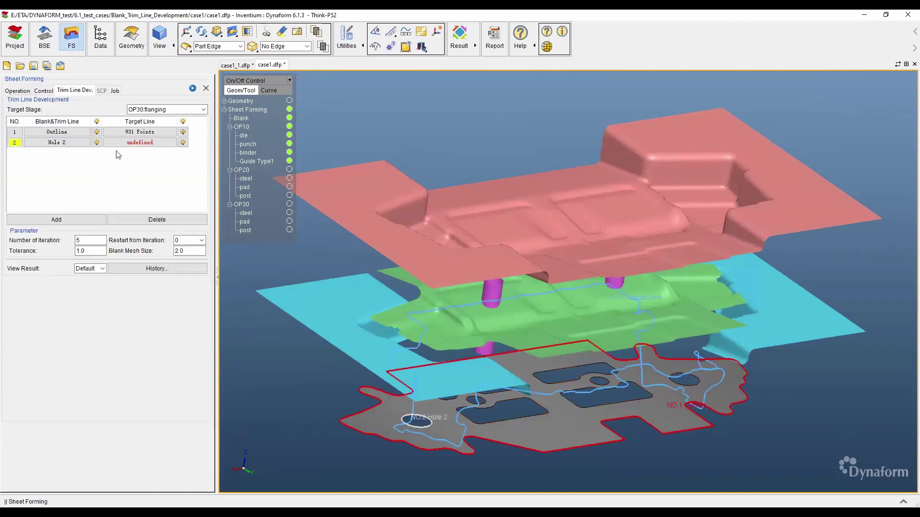
# - Assign the circular curve Curve_2 of target_line.igs as the target line of entry 2
pyautogui.click(139, 143)
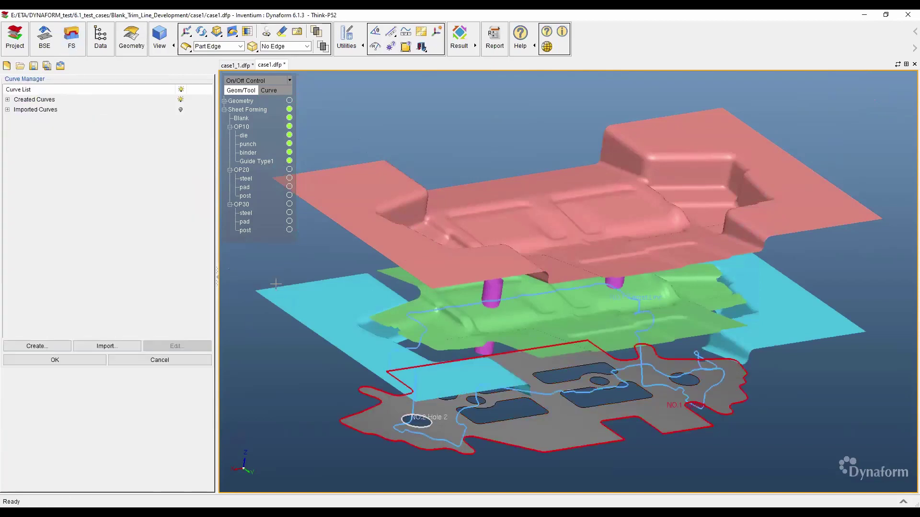
pyautogui.click(454, 380)
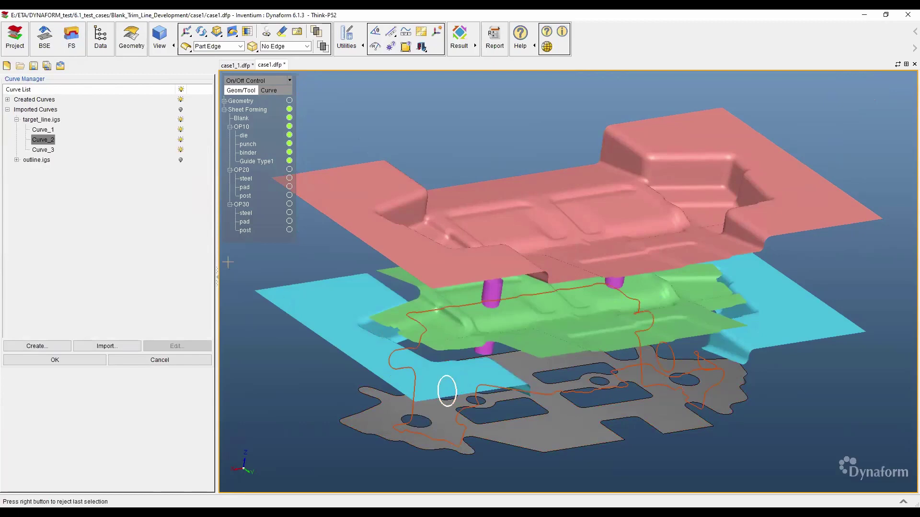
pyautogui.click(68, 362)
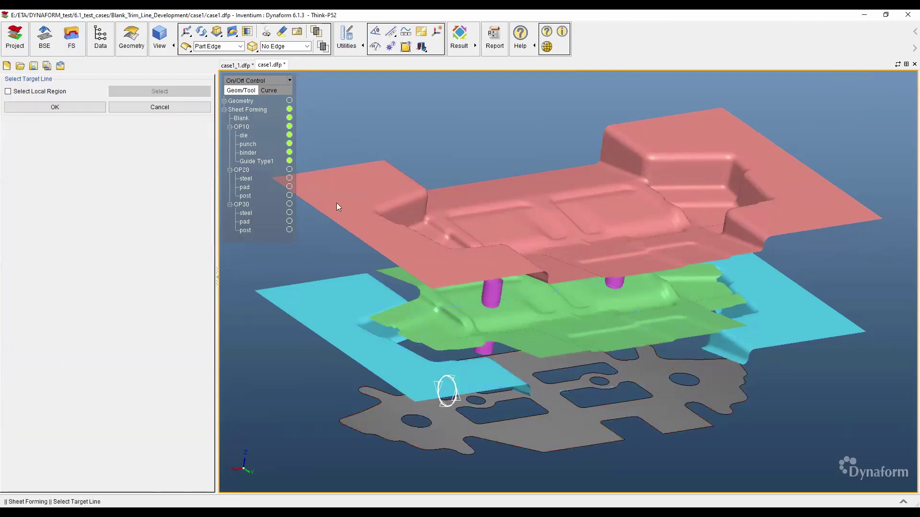
pyautogui.click(54, 107)
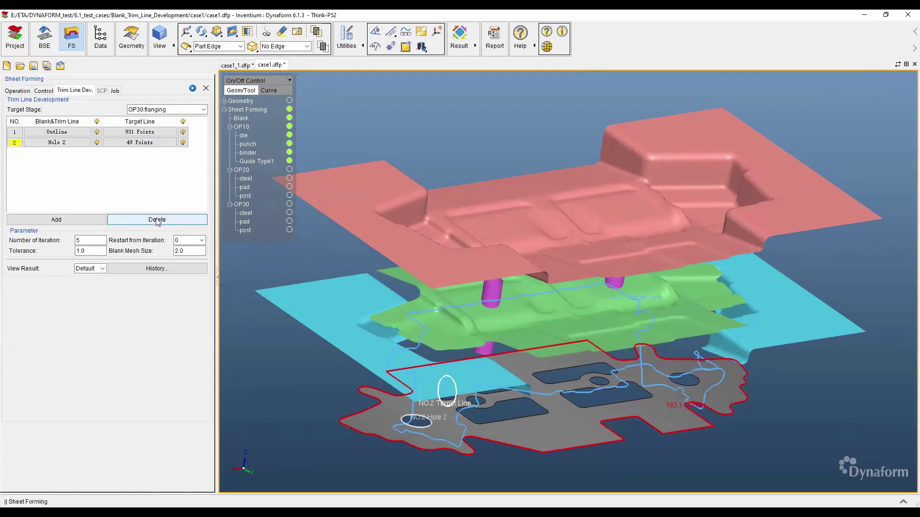
# - Add a third line pair and assign the round hole at the blank's other end, Hole 3, as its blank and trim line
pyautogui.click(57, 220)
pyautogui.keyDown('ctrl'); pyautogui.moveTo(650, 378); pyautogui.dragTo(558, 384); pyautogui.keyUp('ctrl')
pyautogui.click(57, 156)
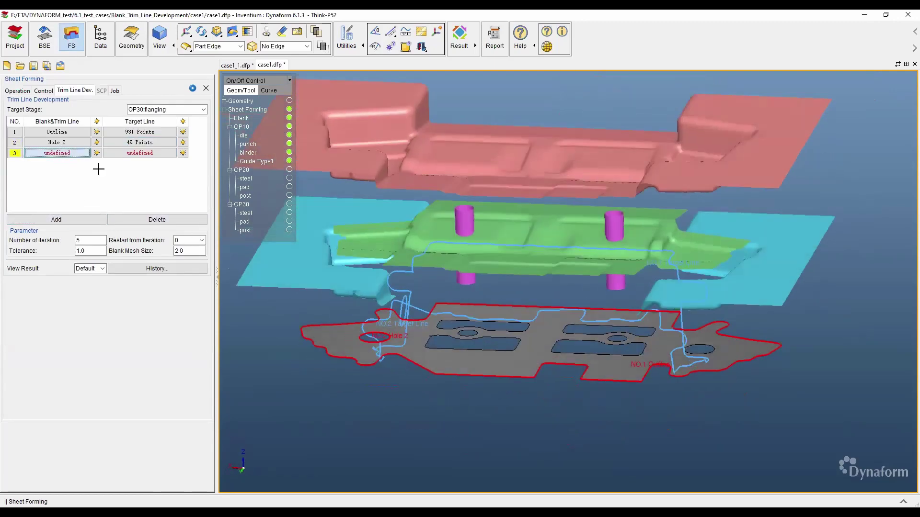
pyautogui.keyDown('ctrl'); pyautogui.moveTo(733, 354); pyautogui.dragTo(680, 358); pyautogui.keyUp('ctrl')
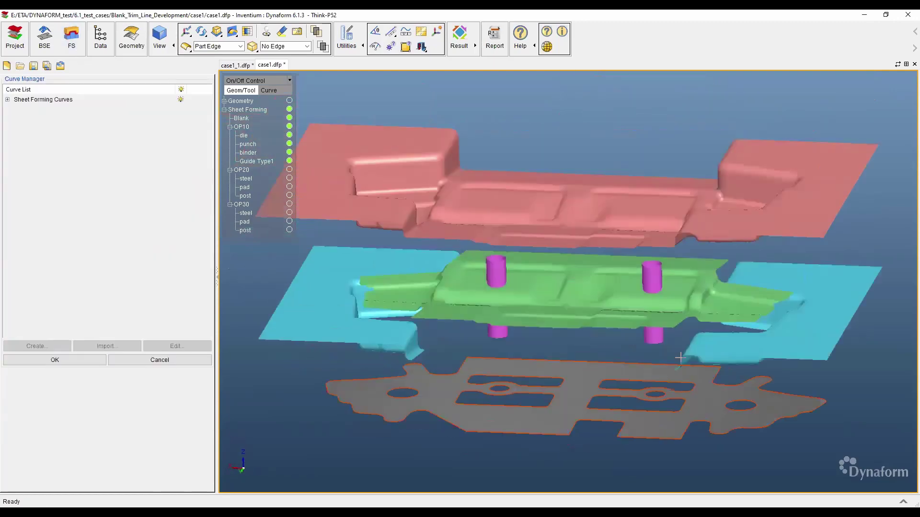
pyautogui.click(753, 404)
pyautogui.click(53, 360)
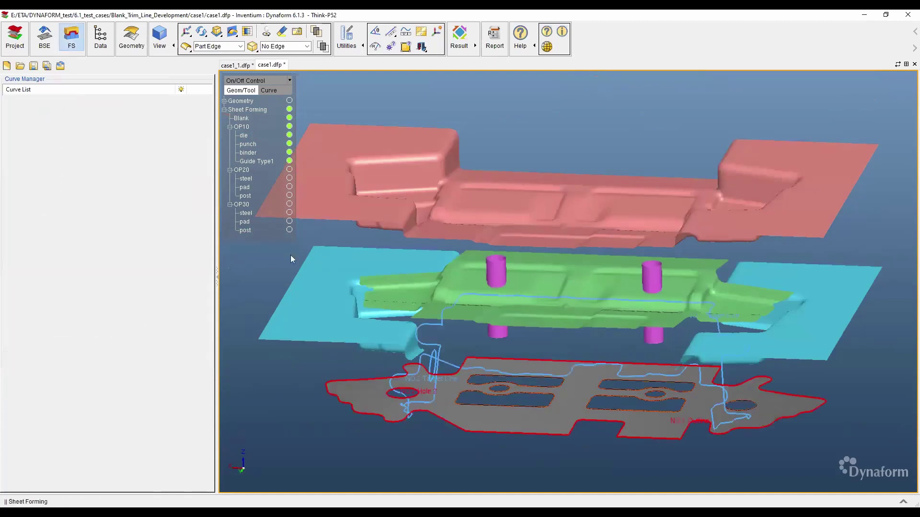
# - Assign the remaining circular target curve above Hole 3 as the target line of entry 3 and inspect the three pairs
pyautogui.keyDown('ctrl'); pyautogui.moveTo(290, 255); pyautogui.dragTo(482, 220); pyautogui.keyUp('ctrl')
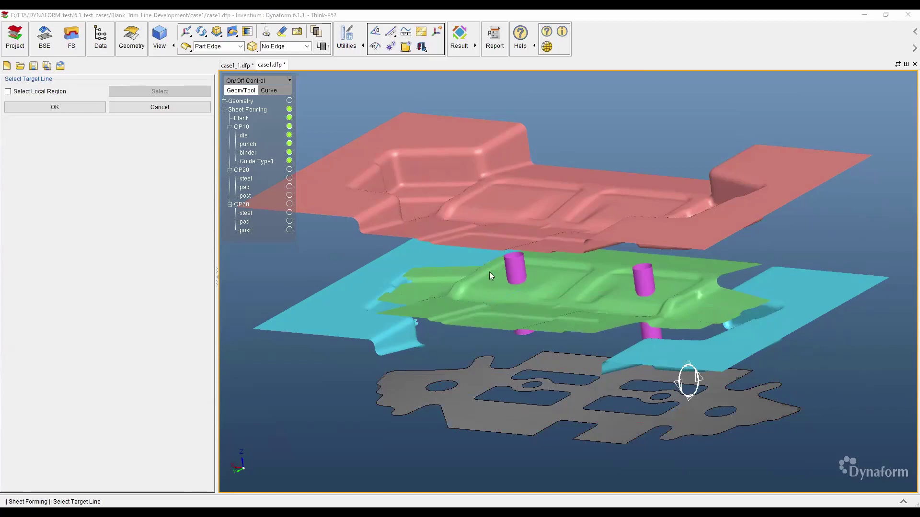
pyautogui.click(56, 107)
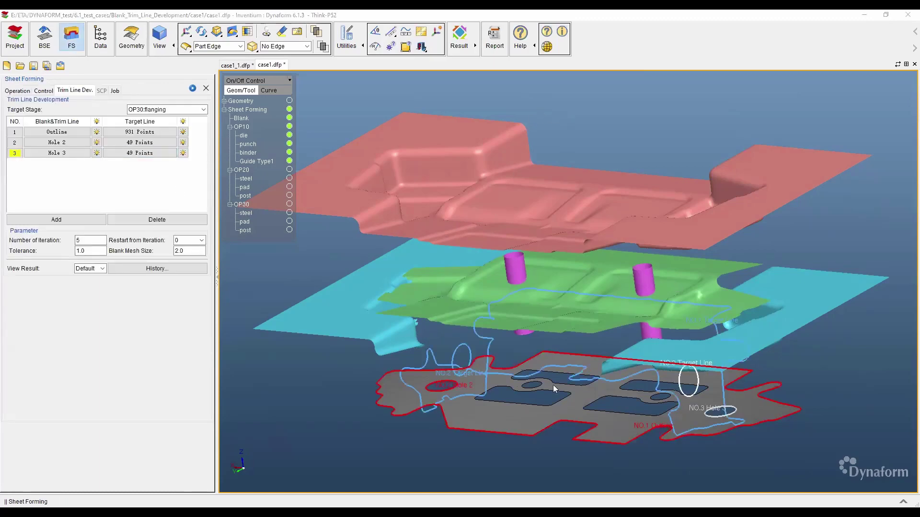
pyautogui.keyDown('ctrl'); pyautogui.moveTo(553, 385); pyautogui.dragTo(573, 362); pyautogui.keyUp('ctrl')
pyautogui.keyDown('ctrl'); pyautogui.moveTo(562, 352); pyautogui.dragTo(550, 282, button='middle'); pyautogui.keyUp('ctrl')
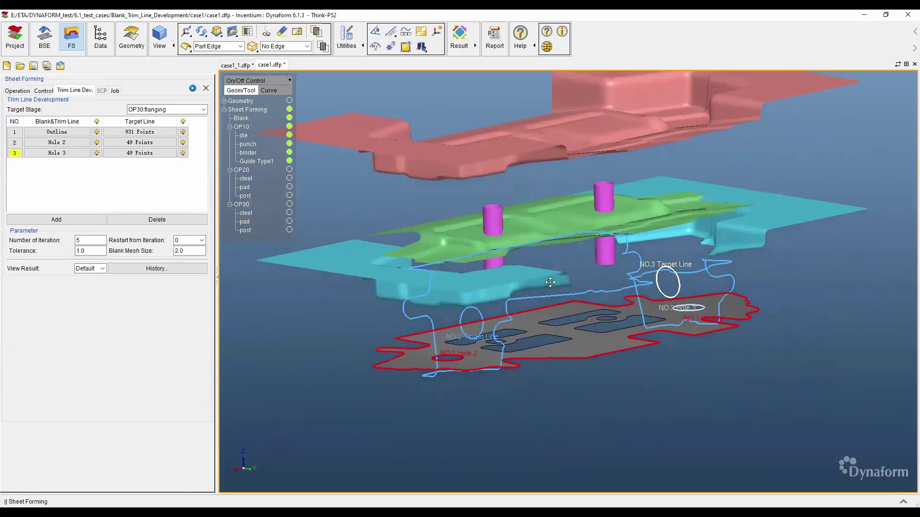
pyautogui.keyDown('ctrl'); pyautogui.moveTo(549, 282); pyautogui.dragTo(570, 325); pyautogui.keyUp('ctrl')
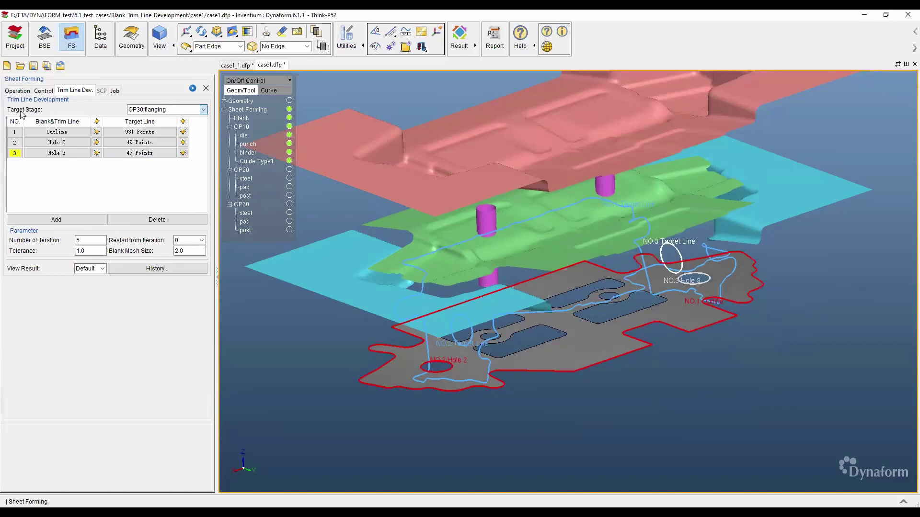
# - Review the target stage choices and the parameters for number of iterations, tolerance, restart iteration and blank mesh size
pyautogui.click(166, 110)
pyautogui.click(143, 298)
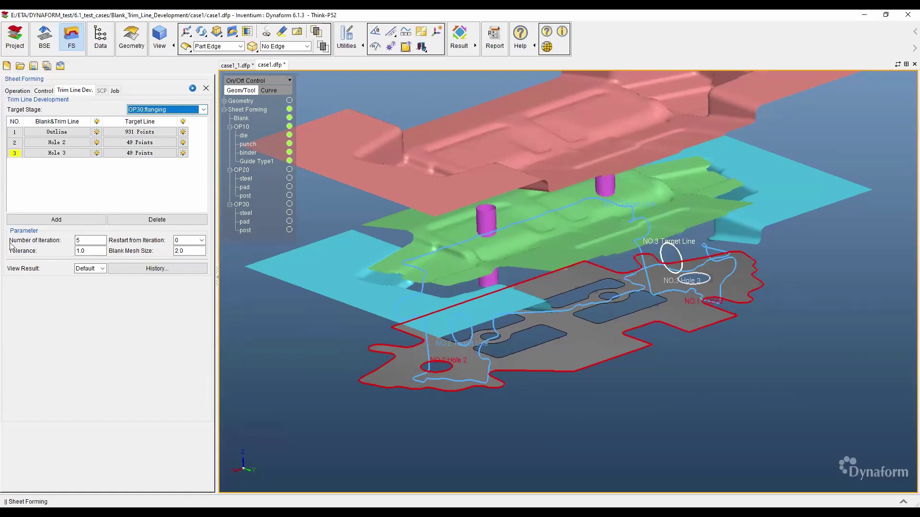
pyautogui.doubleClick(89, 249)
pyautogui.click(93, 251)
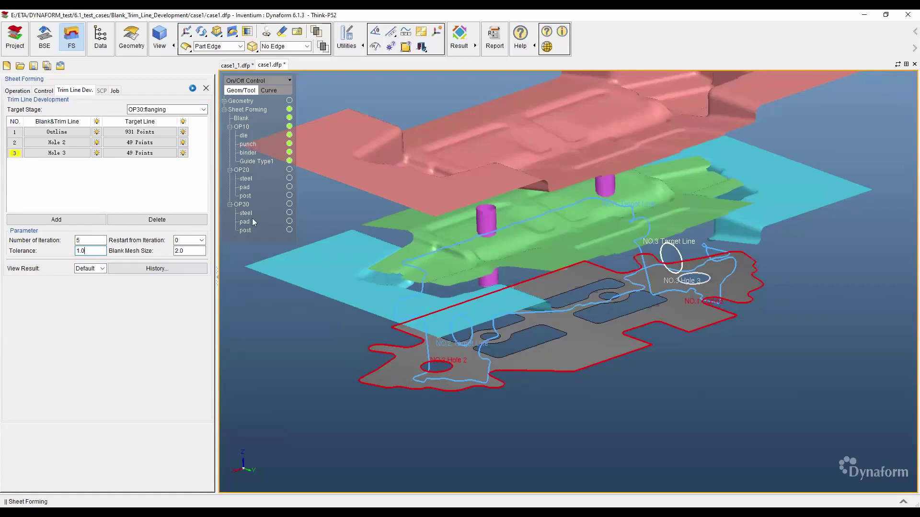
pyautogui.moveTo(92, 251); pyautogui.dragTo(74, 252)
pyautogui.doubleClick(76, 240)
pyautogui.click(93, 239)
pyautogui.click(191, 241)
pyautogui.click(189, 252)
# - Switch to the case1_1.dfp project, inspect its OP30 setup and result choices, and open the trim line development history
pyautogui.click(237, 66)
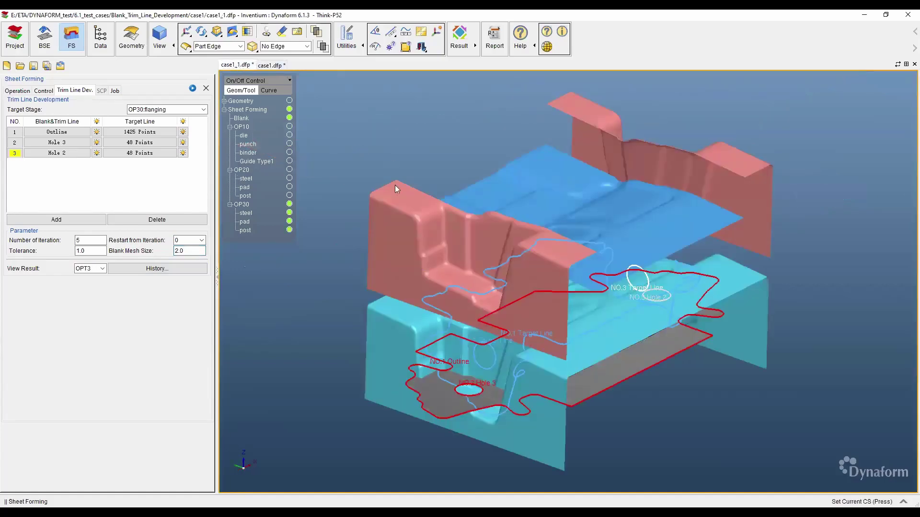
pyautogui.moveTo(593, 222); pyautogui.dragTo(545, 304, button='middle')
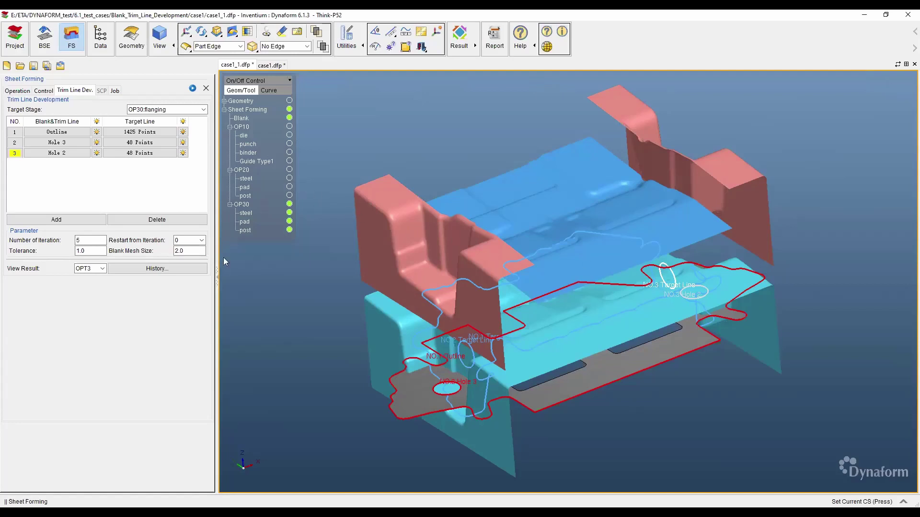
pyautogui.click(93, 280)
pyautogui.click(95, 278)
pyautogui.click(156, 272)
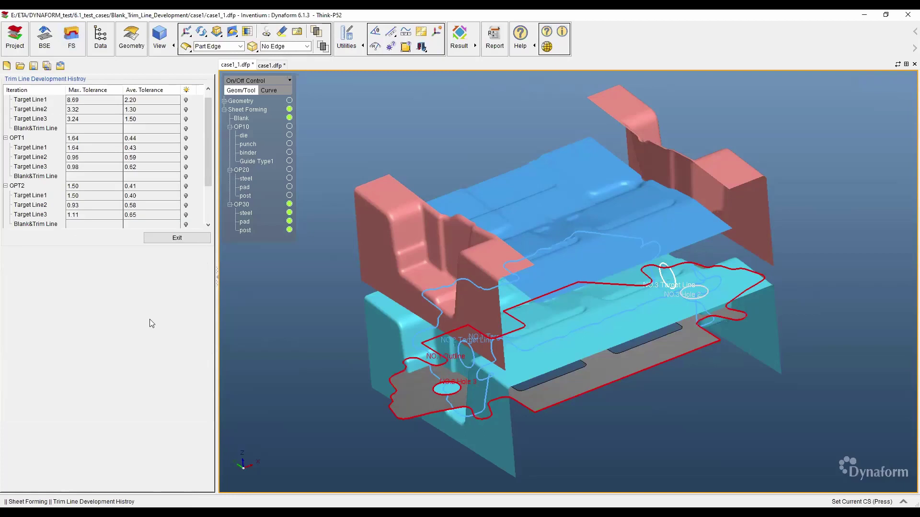
# - Display the OPT3 iteration with its target and trim lines, examine its deviation on the formed part, and hide it again
pyautogui.keyDown('ctrl'); pyautogui.moveTo(556, 322); pyautogui.dragTo(531, 241, button='middle'); pyautogui.keyUp('ctrl')
pyautogui.moveTo(207, 152); pyautogui.dragTo(207, 189)
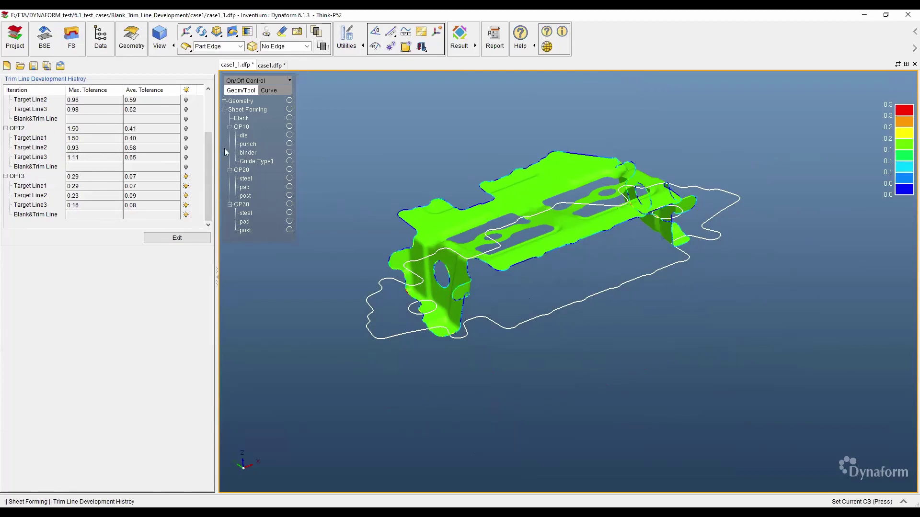
pyautogui.click(185, 177)
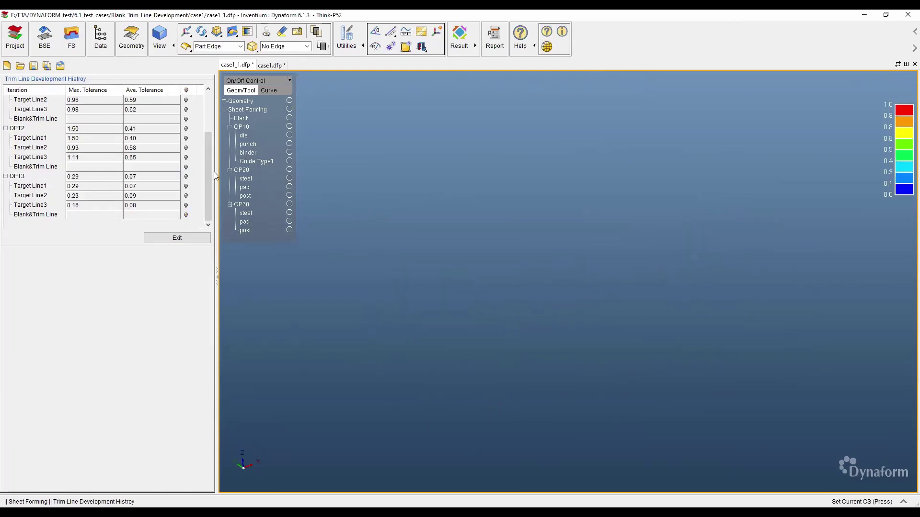
# - Display the initial iteration OPT0 and examine the deviation between the formed part's edges and the target lines
pyautogui.moveTo(208, 171); pyautogui.dragTo(208, 101)
pyautogui.click(185, 100)
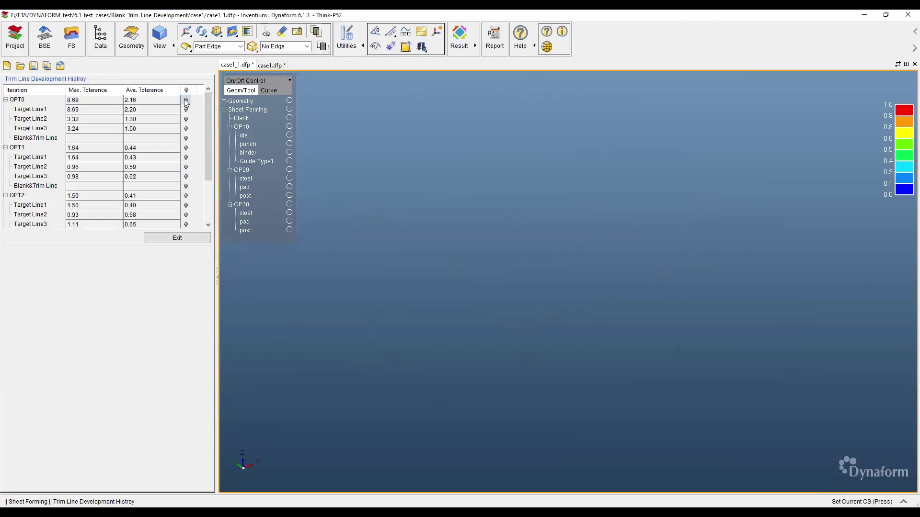
pyautogui.keyDown('ctrl'); pyautogui.moveTo(448, 234); pyautogui.dragTo(609, 285); pyautogui.keyUp('ctrl')
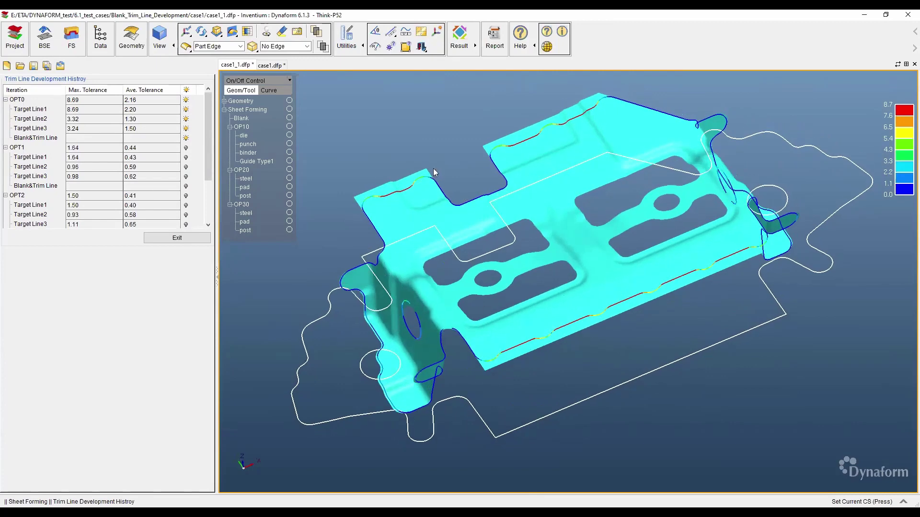
pyautogui.keyDown('ctrl'); pyautogui.moveTo(389, 228); pyautogui.dragTo(467, 260); pyautogui.keyUp('ctrl')
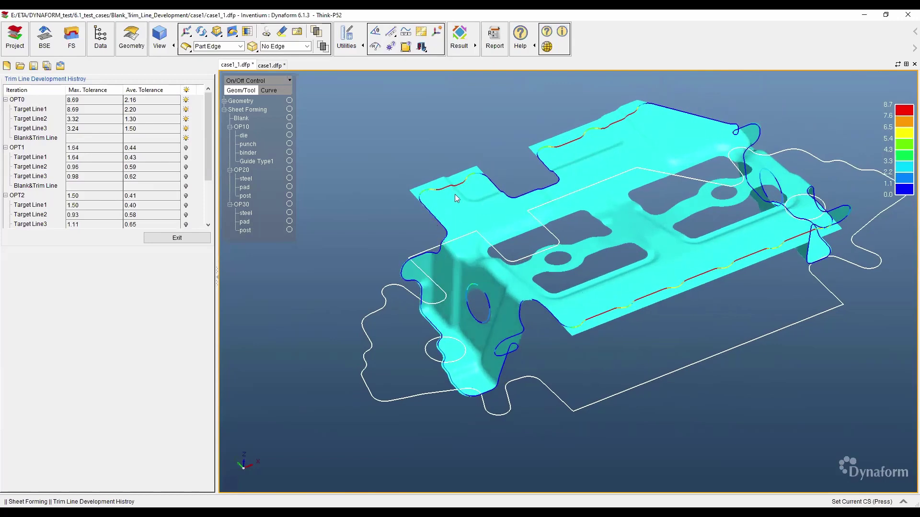
pyautogui.keyDown('ctrl'); pyautogui.moveTo(453, 193); pyautogui.dragTo(455, 188); pyautogui.keyUp('ctrl')
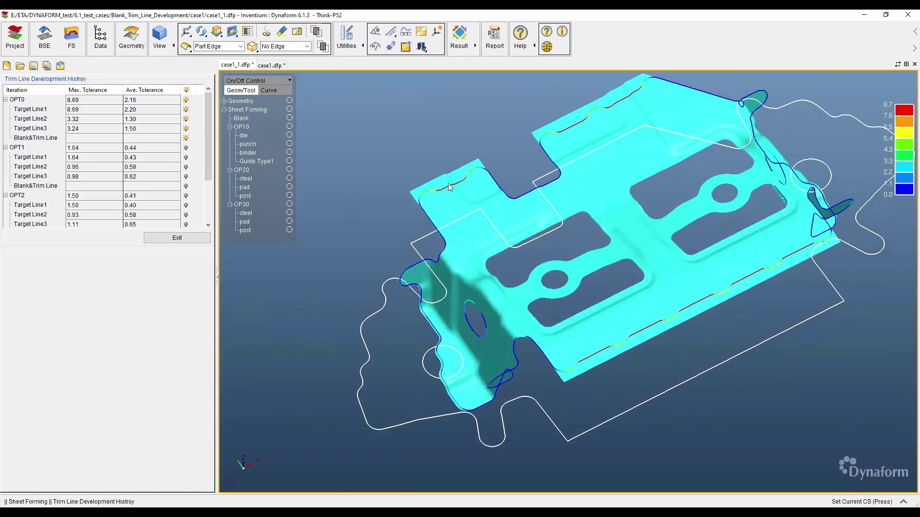
# - Examine the OPT0 deviation around the side flange hole and along the outer edges, and hide that iteration
pyautogui.keyDown('ctrl'); pyautogui.moveTo(632, 242); pyautogui.dragTo(519, 277, button='middle'); pyautogui.keyUp('ctrl')
pyautogui.keyDown('ctrl'); pyautogui.moveTo(482, 296); pyautogui.dragTo(485, 282); pyautogui.keyUp('ctrl')
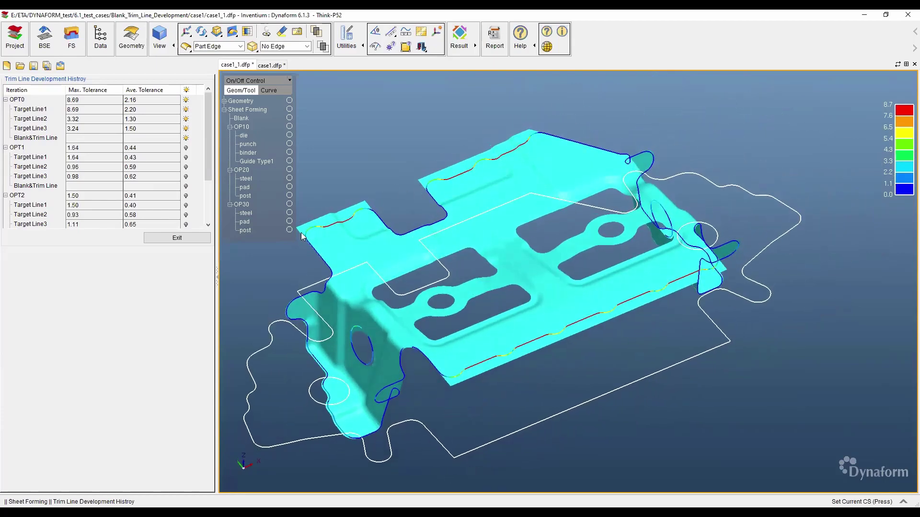
pyautogui.keyDown('ctrl'); pyautogui.moveTo(407, 374); pyautogui.dragTo(494, 254, button='middle'); pyautogui.keyUp('ctrl')
pyautogui.keyDown('ctrl'); pyautogui.moveTo(494, 255); pyautogui.dragTo(549, 350); pyautogui.keyUp('ctrl')
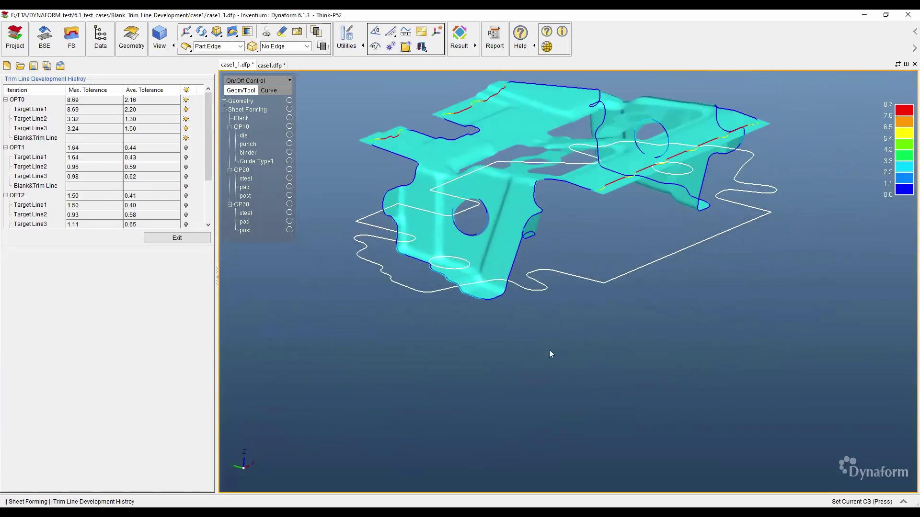
pyautogui.keyDown('ctrl'); pyautogui.moveTo(549, 350); pyautogui.dragTo(414, 213, button='right'); pyautogui.keyUp('ctrl')
pyautogui.keyDown('ctrl'); pyautogui.moveTo(414, 214); pyautogui.dragTo(554, 299); pyautogui.keyUp('ctrl')
pyautogui.keyDown('ctrl'); pyautogui.moveTo(553, 299); pyautogui.dragTo(476, 236, button='right'); pyautogui.keyUp('ctrl')
pyautogui.keyDown('ctrl'); pyautogui.moveTo(476, 236); pyautogui.dragTo(443, 303, button='middle'); pyautogui.keyUp('ctrl')
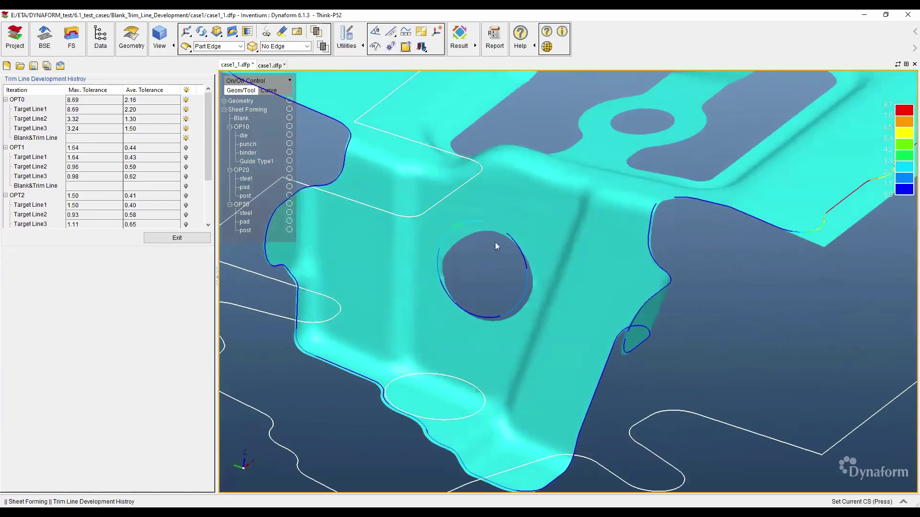
pyautogui.keyDown('ctrl'); pyautogui.moveTo(464, 266); pyautogui.dragTo(564, 280, button='right'); pyautogui.keyUp('ctrl')
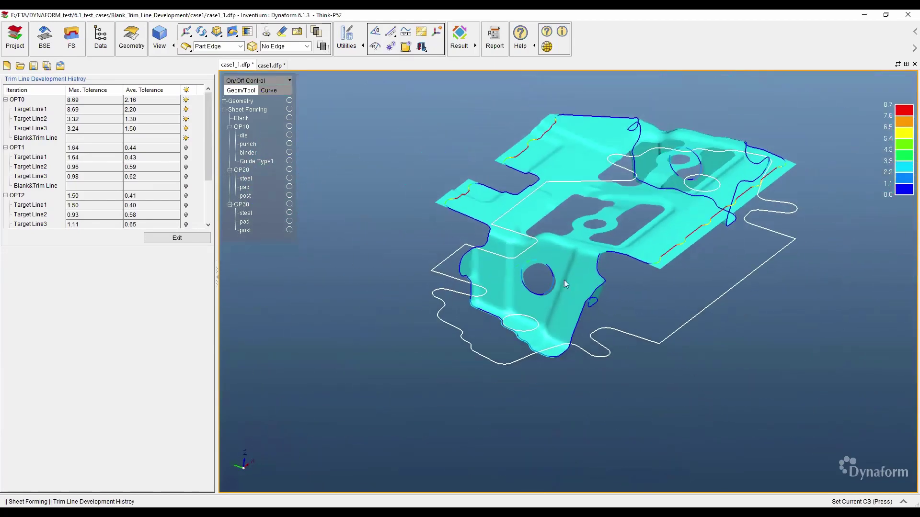
pyautogui.keyDown('ctrl'); pyautogui.moveTo(565, 279); pyautogui.dragTo(538, 289); pyautogui.keyUp('ctrl')
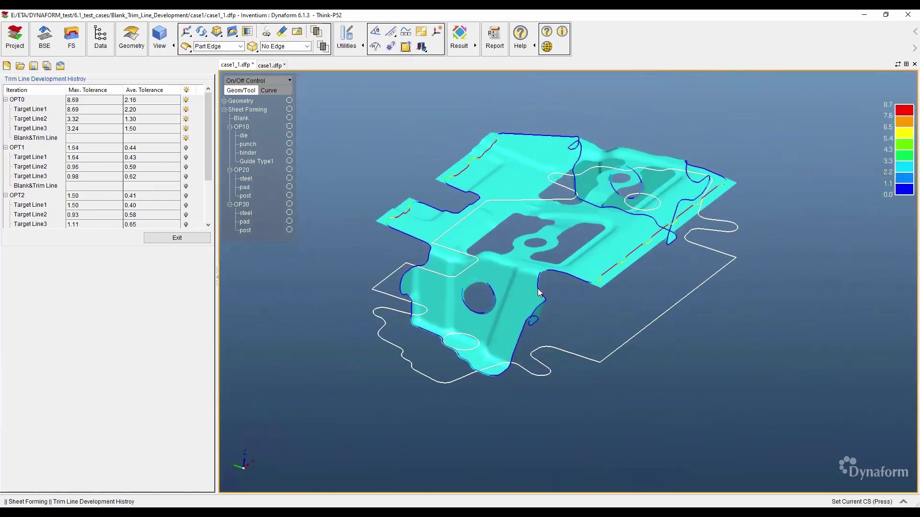
pyautogui.click(186, 100)
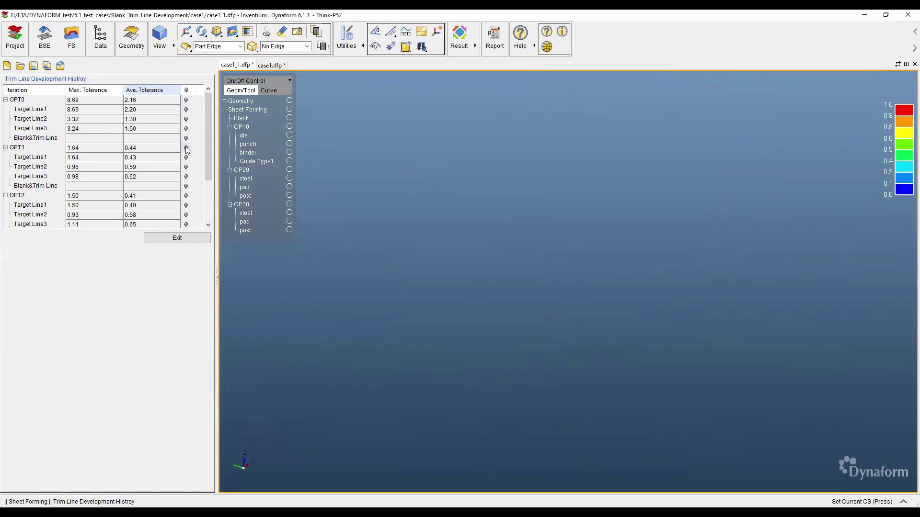
# - Display the OPT1 iteration, examine its edges and holes against the target lines, and hide it again
pyautogui.click(186, 148)
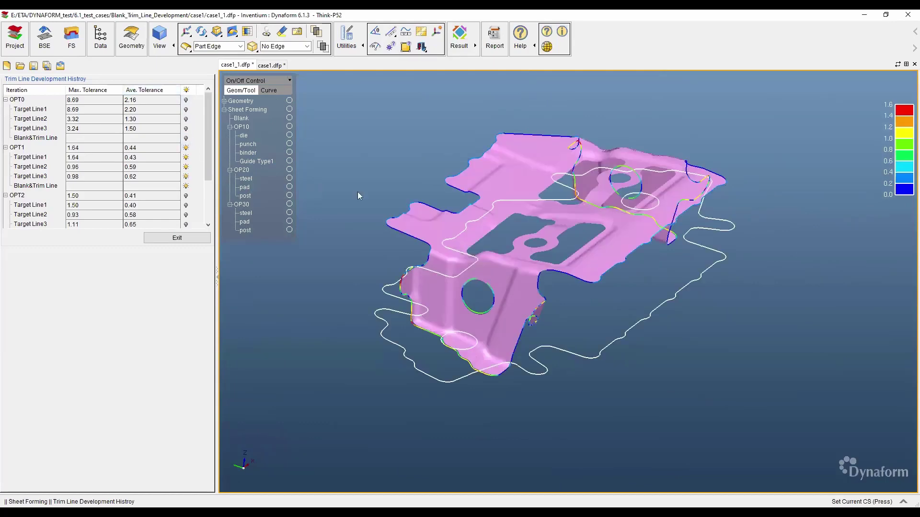
pyautogui.scroll(3, 565, 336)
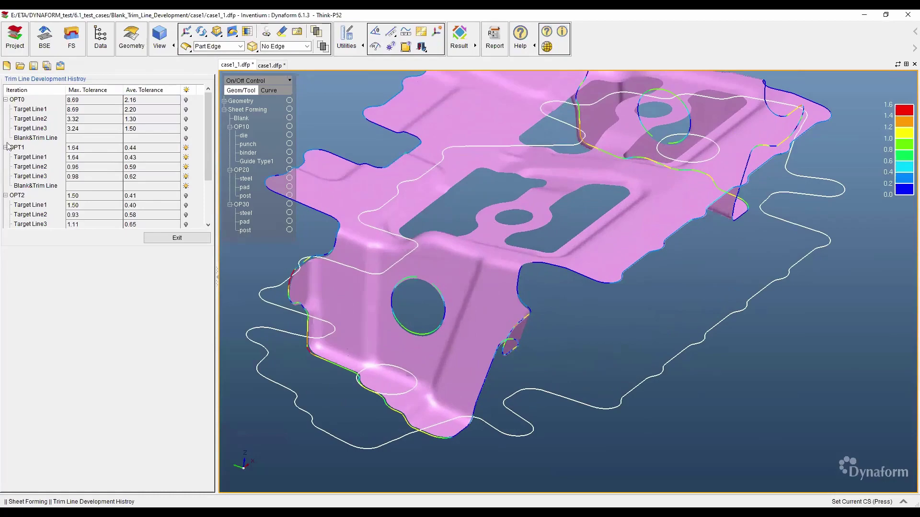
pyautogui.moveTo(413, 312); pyautogui.dragTo(452, 269, button='middle')
pyautogui.moveTo(514, 320); pyautogui.dragTo(473, 336, button='middle')
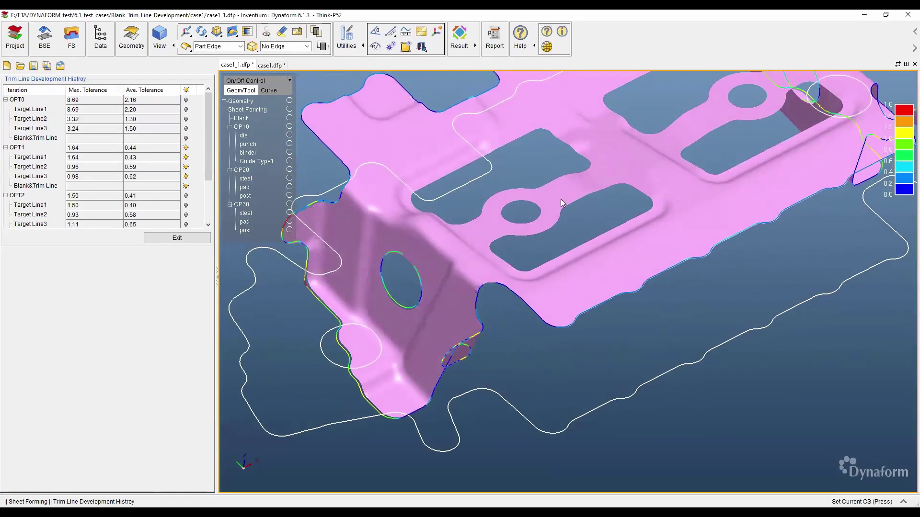
pyautogui.scroll(5, 560, 199)
pyautogui.scroll(-5, 550, 191)
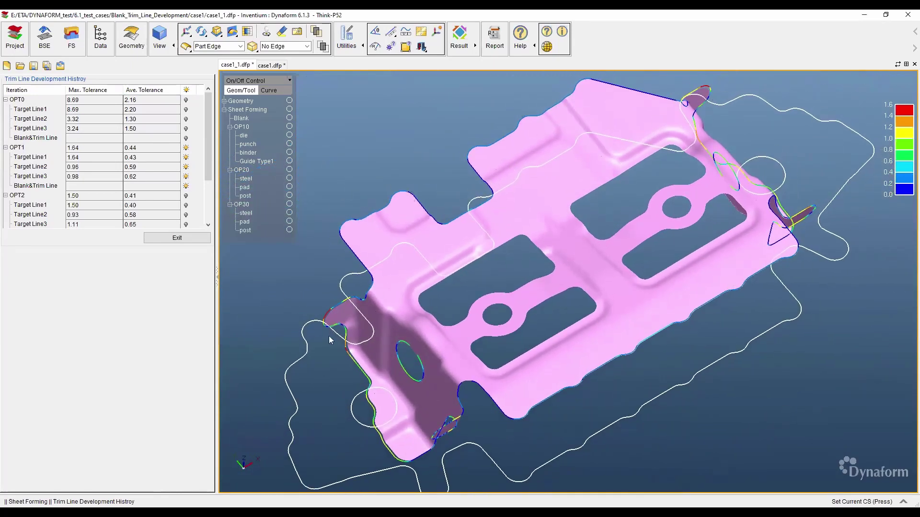
pyautogui.moveTo(492, 390); pyautogui.dragTo(502, 358, button='middle')
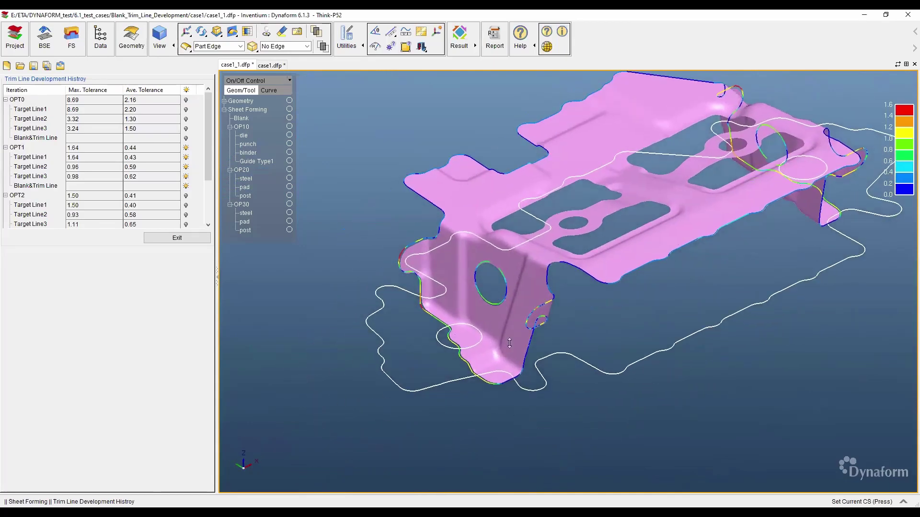
pyautogui.scroll(3, 450, 280)
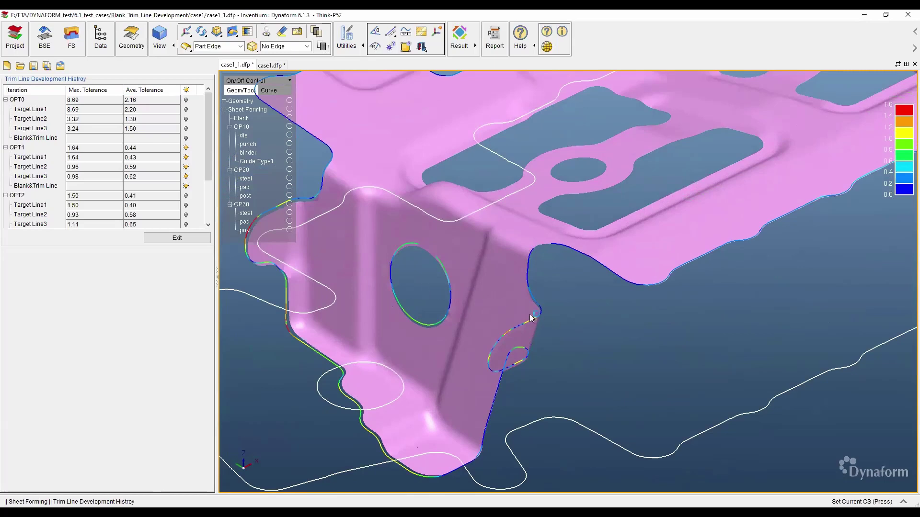
pyautogui.moveTo(398, 199); pyautogui.dragTo(486, 280, button='middle')
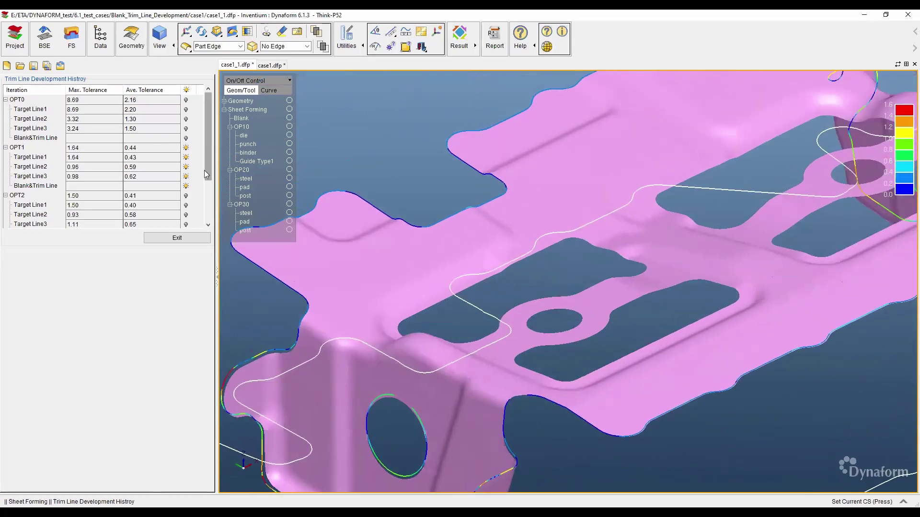
pyautogui.click(186, 147)
# - Display the final OPT3 iteration and inspect its target line deviation around the side flange and hole
pyautogui.moveTo(210, 138); pyautogui.dragTo(207, 178)
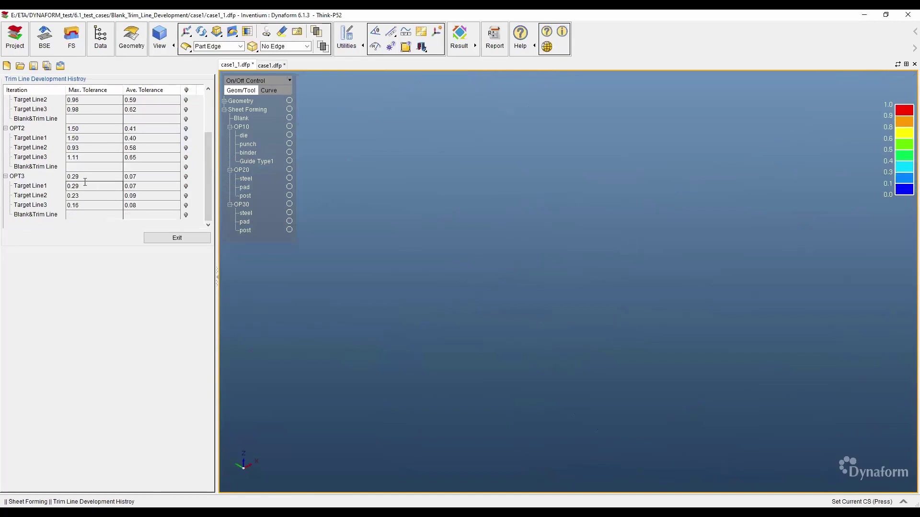
pyautogui.click(186, 176)
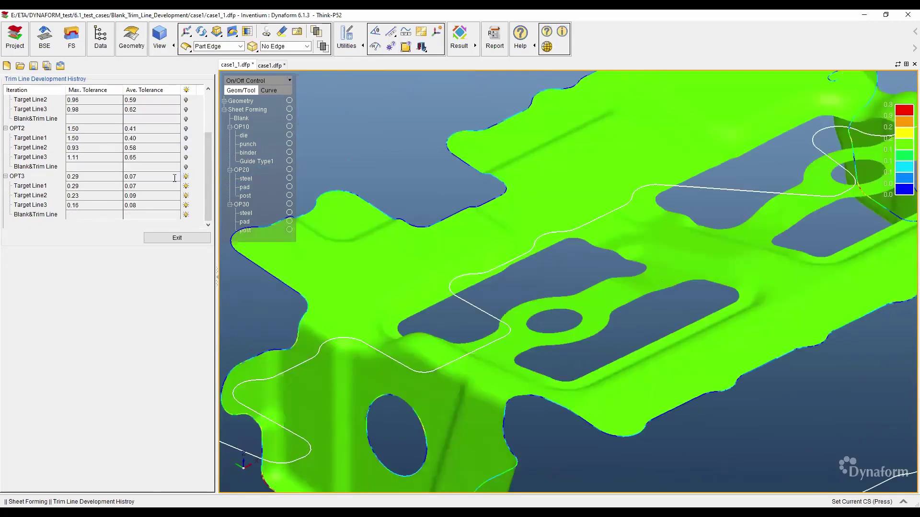
pyautogui.doubleClick(67, 177)
pyautogui.keyDown('ctrl'); pyautogui.moveTo(410, 318); pyautogui.dragTo(523, 167, button='middle'); pyautogui.keyUp('ctrl')
pyautogui.keyDown('ctrl'); pyautogui.moveTo(498, 283); pyautogui.dragTo(484, 346, button='right'); pyautogui.keyUp('ctrl')
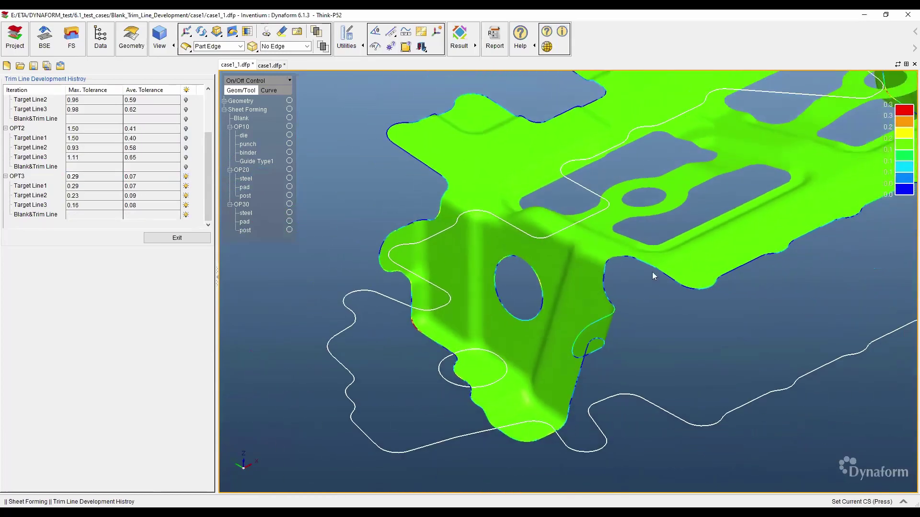
# - Examine the OPT3 edge deviation over the whole formed part, including the flange at the far end
pyautogui.keyDown('ctrl'); pyautogui.moveTo(653, 275); pyautogui.dragTo(486, 323, button='middle'); pyautogui.keyUp('ctrl')
pyautogui.keyDown('ctrl'); pyautogui.moveTo(698, 113); pyautogui.dragTo(646, 187, button='middle'); pyautogui.keyUp('ctrl')
pyautogui.keyDown('ctrl'); pyautogui.moveTo(646, 187); pyautogui.dragTo(577, 301, button='right'); pyautogui.keyUp('ctrl')
pyautogui.keyDown('ctrl'); pyautogui.moveTo(575, 305); pyautogui.dragTo(549, 308); pyautogui.keyUp('ctrl')
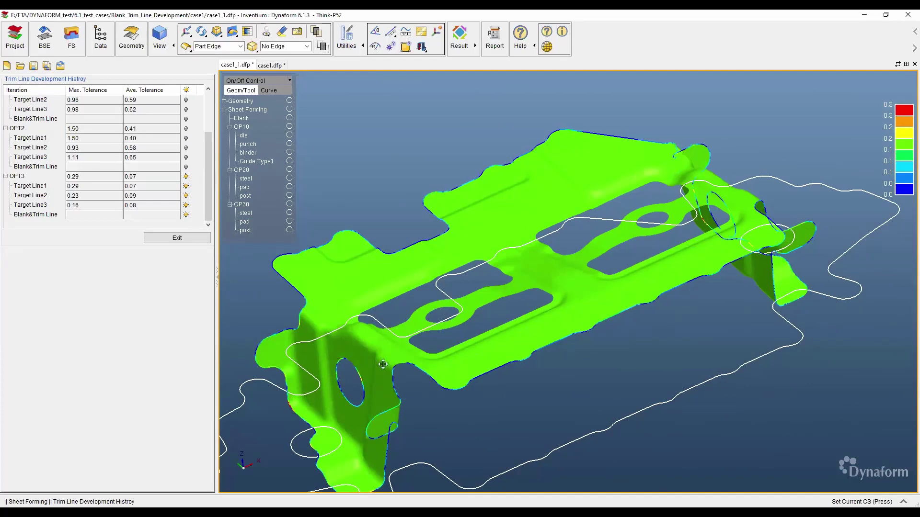
pyautogui.keyDown('ctrl'); pyautogui.moveTo(383, 364); pyautogui.dragTo(413, 312, button='middle'); pyautogui.keyUp('ctrl')
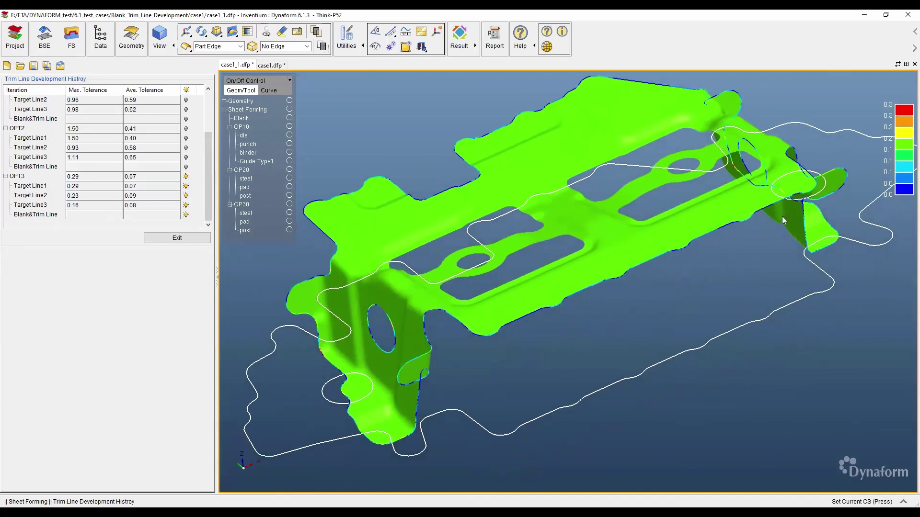
pyautogui.keyDown('ctrl'); pyautogui.moveTo(665, 257); pyautogui.dragTo(530, 297); pyautogui.keyUp('ctrl')
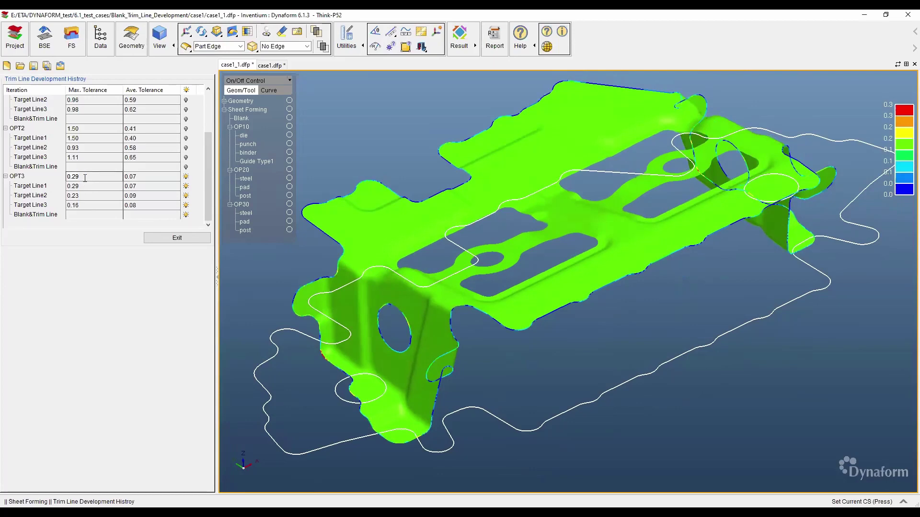
pyautogui.keyDown('ctrl'); pyautogui.moveTo(440, 328); pyautogui.dragTo(436, 363); pyautogui.keyUp('ctrl')
# - Close the iteration history and open the case's forming simulation results to view the tool assembly
pyautogui.click(164, 238)
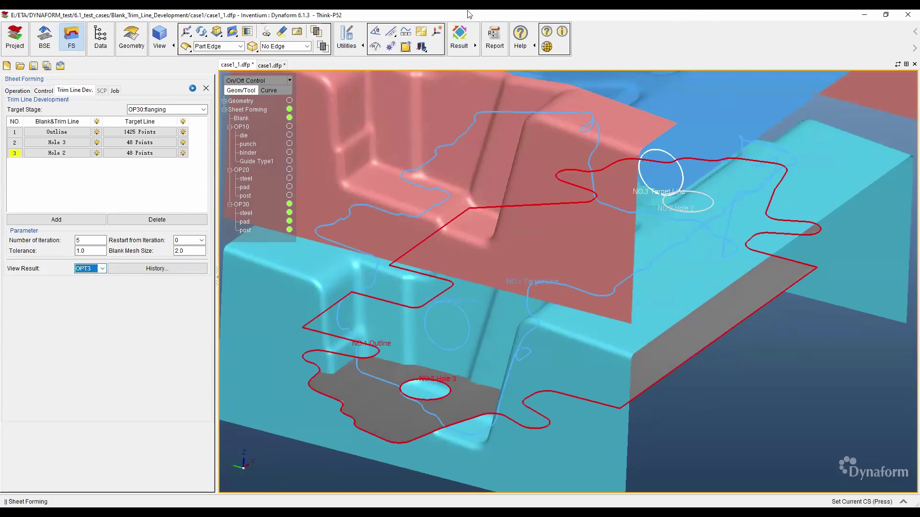
pyautogui.click(459, 48)
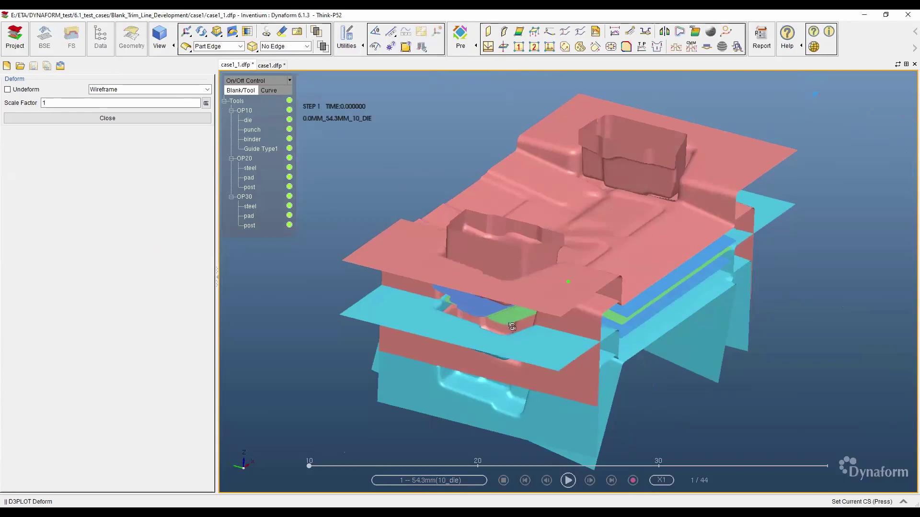
pyautogui.moveTo(479, 230); pyautogui.dragTo(622, 378, button='middle')
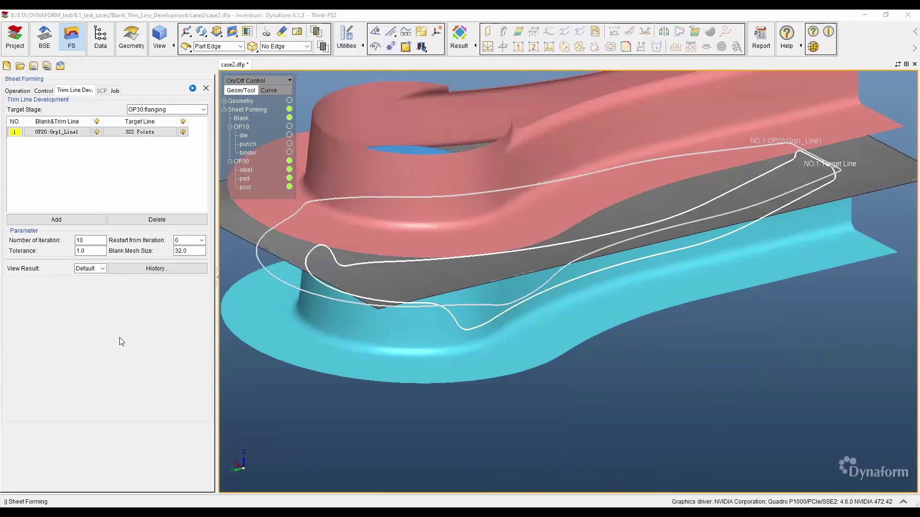
# - Show the operation setup of the case2.dfp project and view its OP30 tools with the blank and trim line
pyautogui.moveTo(410, 306); pyautogui.dragTo(896, 215, button='middle')
pyautogui.click(18, 94)
pyautogui.scroll(-4, 450, 340)
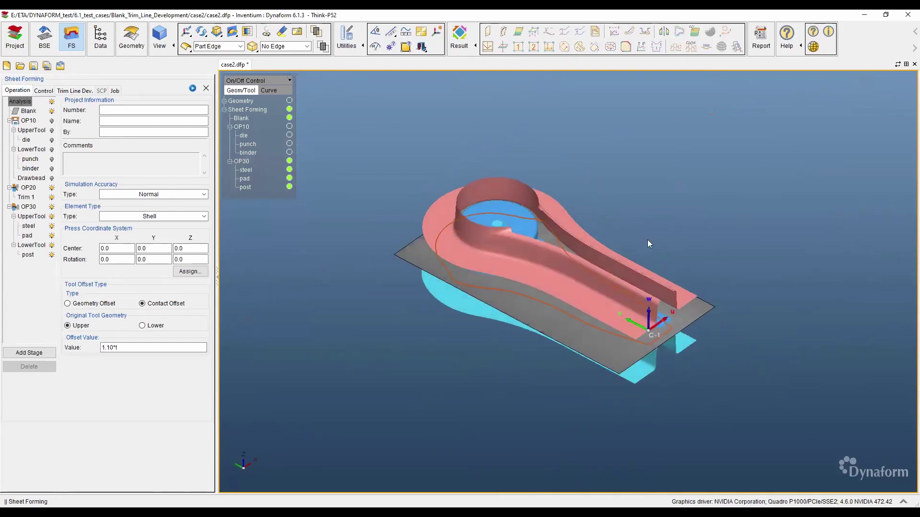
pyautogui.scroll(5, 510, 266)
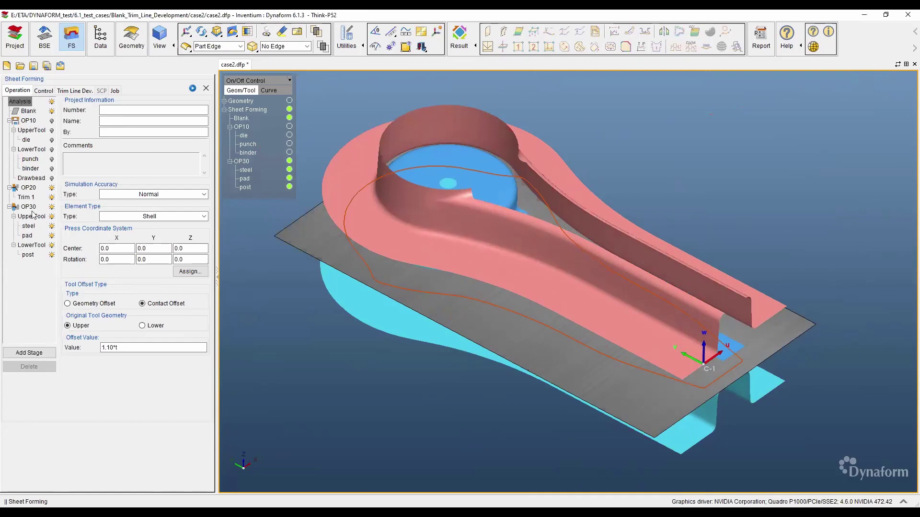
# - Review the OP10 forming stage settings with the OP30 tools hidden and the OP10 die, punch and binder displayed
pyautogui.click(28, 123)
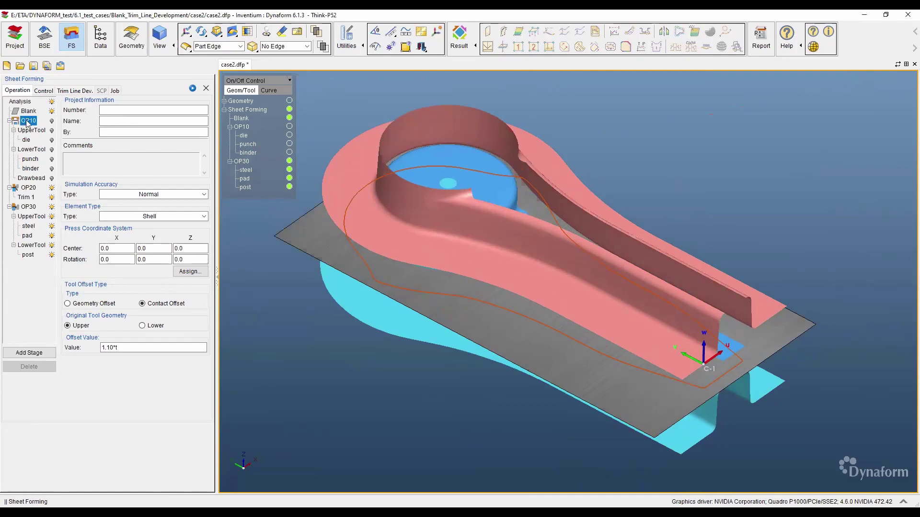
pyautogui.click(290, 162)
pyautogui.click(290, 126)
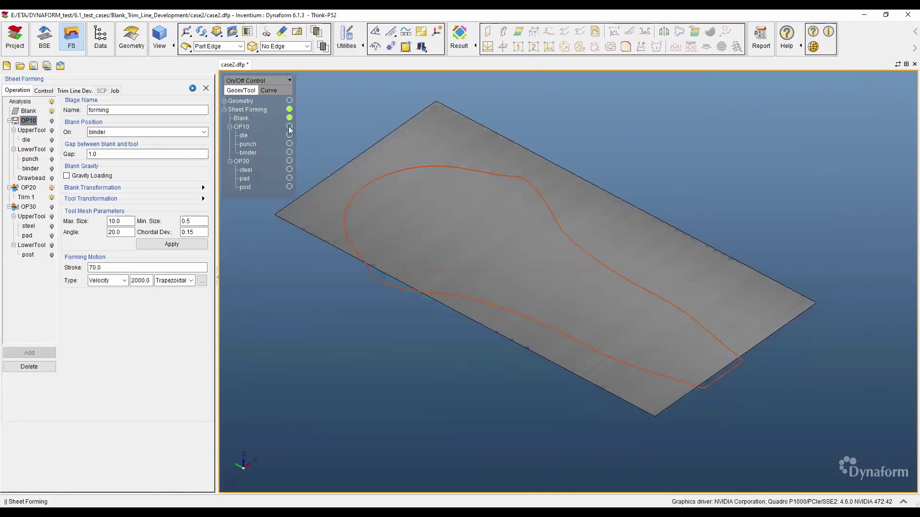
pyautogui.keyDown('ctrl'); pyautogui.moveTo(451, 320); pyautogui.dragTo(509, 277); pyautogui.keyUp('ctrl')
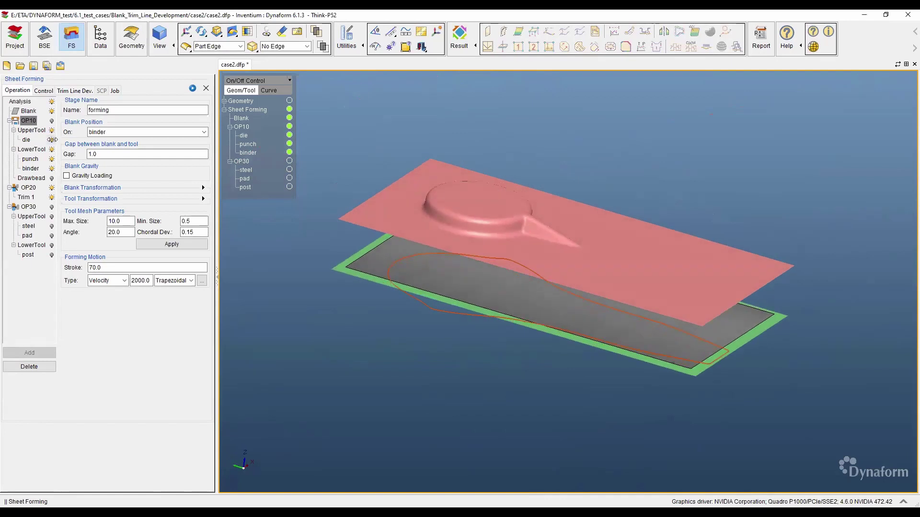
# - Review the OP20 trimming stage and its Trim 1 group, viewing the closed trim curve from above
pyautogui.click(28, 187)
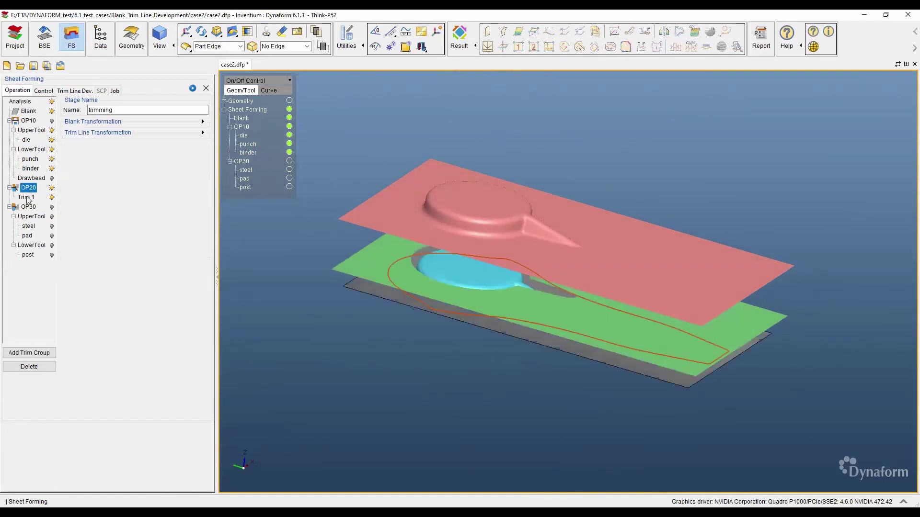
pyautogui.click(24, 197)
pyautogui.keyDown('ctrl'); pyautogui.moveTo(486, 220); pyautogui.dragTo(479, 297); pyautogui.keyUp('ctrl')
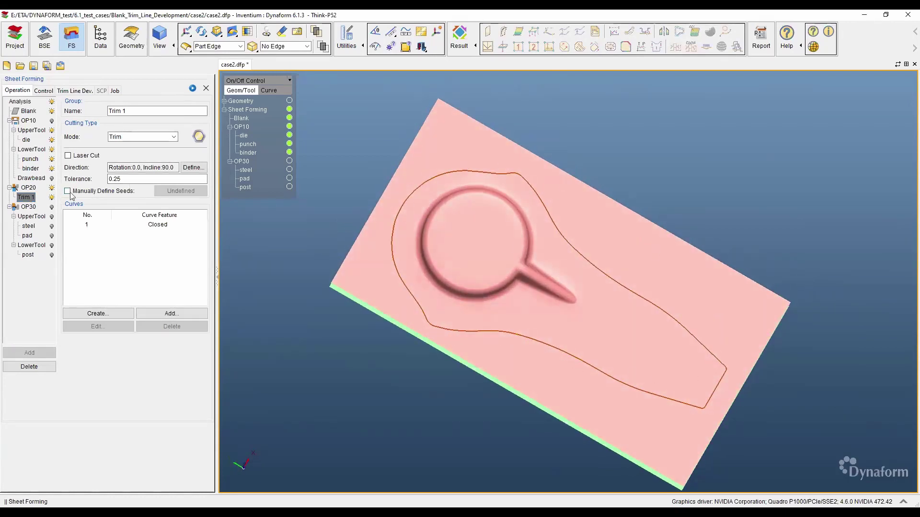
# - Hide the OP10 tools, display the OP30 flanging tools, and examine them with the blank from the side
pyautogui.click(51, 206)
pyautogui.click(290, 127)
pyautogui.keyDown('ctrl'); pyautogui.moveTo(454, 327); pyautogui.dragTo(487, 236); pyautogui.keyUp('ctrl')
pyautogui.keyDown('ctrl'); pyautogui.moveTo(570, 318); pyautogui.dragTo(567, 214, button='right'); pyautogui.keyUp('ctrl')
pyautogui.keyDown('ctrl'); pyautogui.moveTo(432, 289); pyautogui.dragTo(488, 224, button='middle'); pyautogui.keyUp('ctrl')
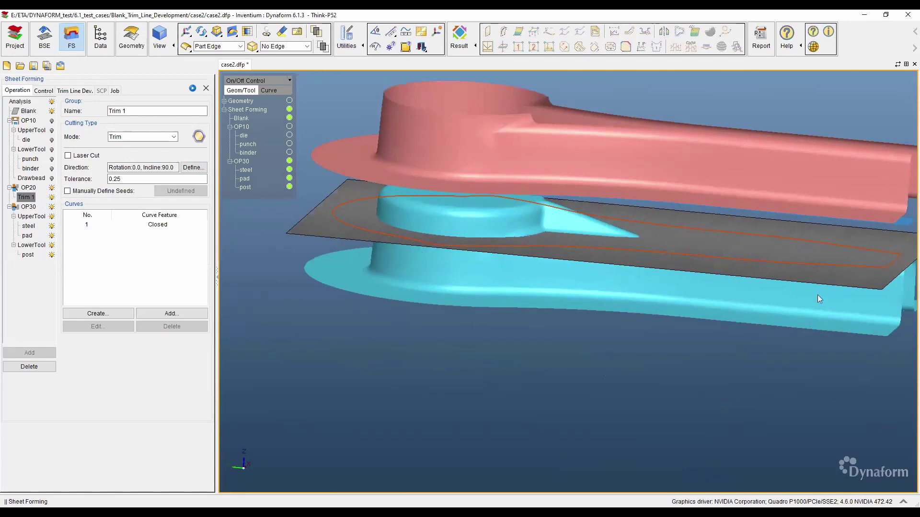
pyautogui.keyDown('ctrl'); pyautogui.moveTo(817, 298); pyautogui.dragTo(463, 224); pyautogui.keyUp('ctrl')
pyautogui.keyDown('ctrl'); pyautogui.moveTo(416, 269); pyautogui.dragTo(541, 249); pyautogui.keyUp('ctrl')
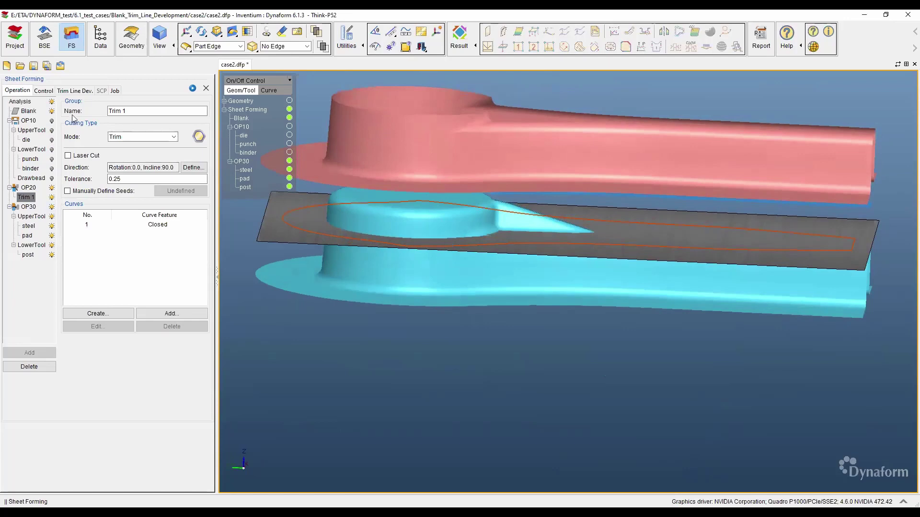
# - Review the trim line development setup pairing OP20:Grp1_Line1 with its OP30:flanging target line in the model
pyautogui.click(74, 91)
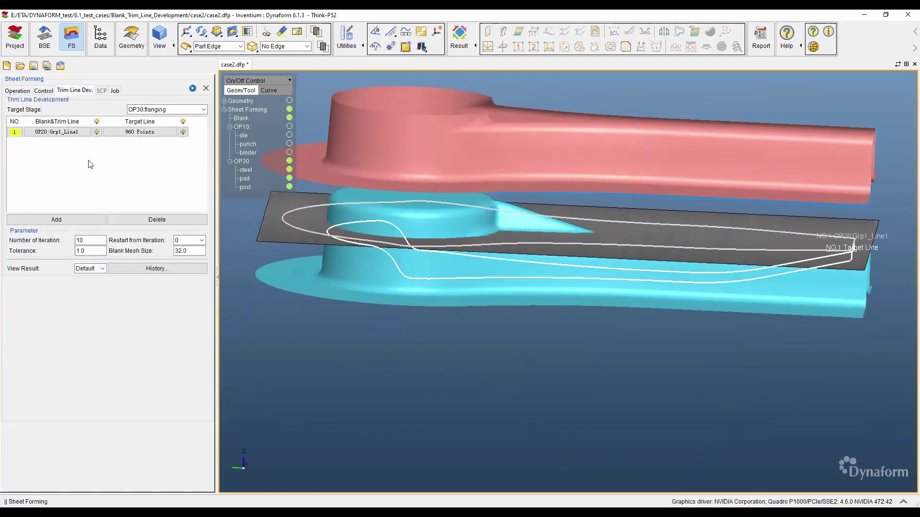
pyautogui.keyDown('ctrl'); pyautogui.moveTo(466, 217); pyautogui.dragTo(470, 314); pyautogui.keyUp('ctrl')
pyautogui.keyDown('ctrl'); pyautogui.moveTo(540, 232); pyautogui.dragTo(527, 251); pyautogui.keyUp('ctrl')
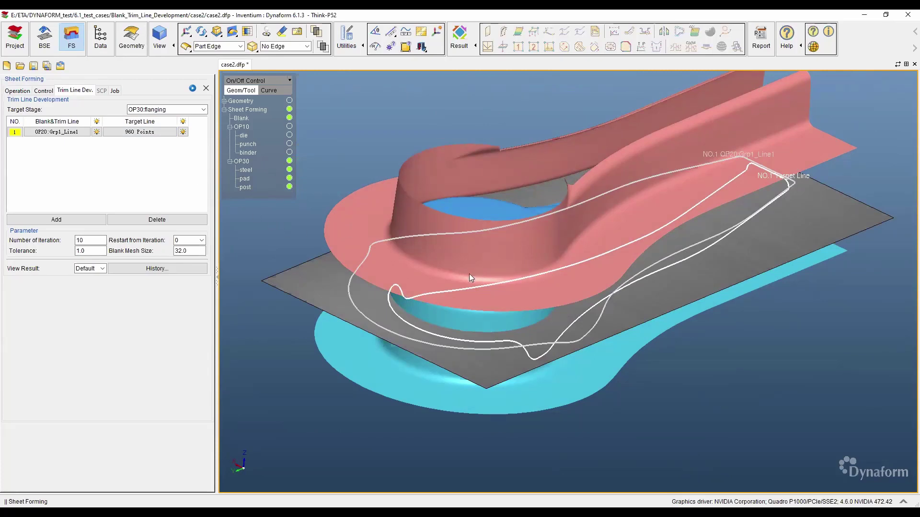
# - Open the trim line development history and display only the OPT0 iteration, examining its flanged part edge against the target line
pyautogui.click(153, 270)
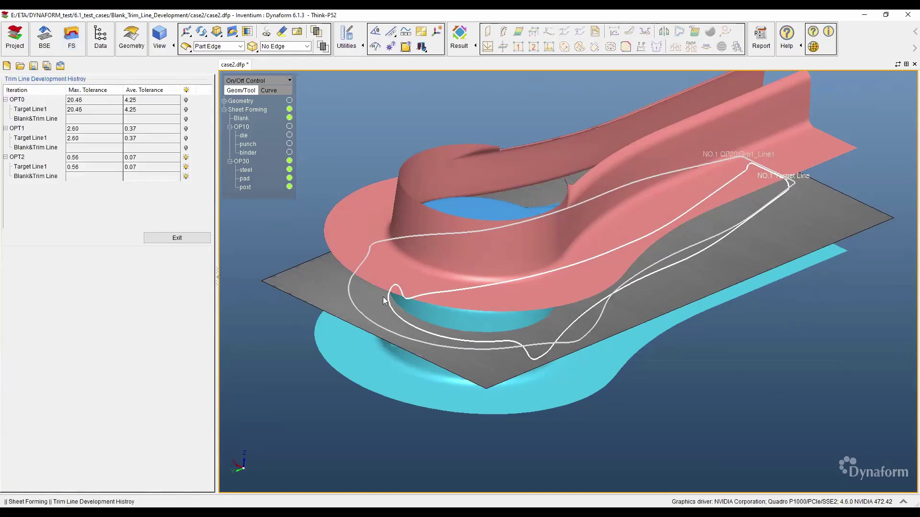
pyautogui.keyDown('ctrl'); pyautogui.moveTo(504, 326); pyautogui.dragTo(490, 314); pyautogui.keyUp('ctrl')
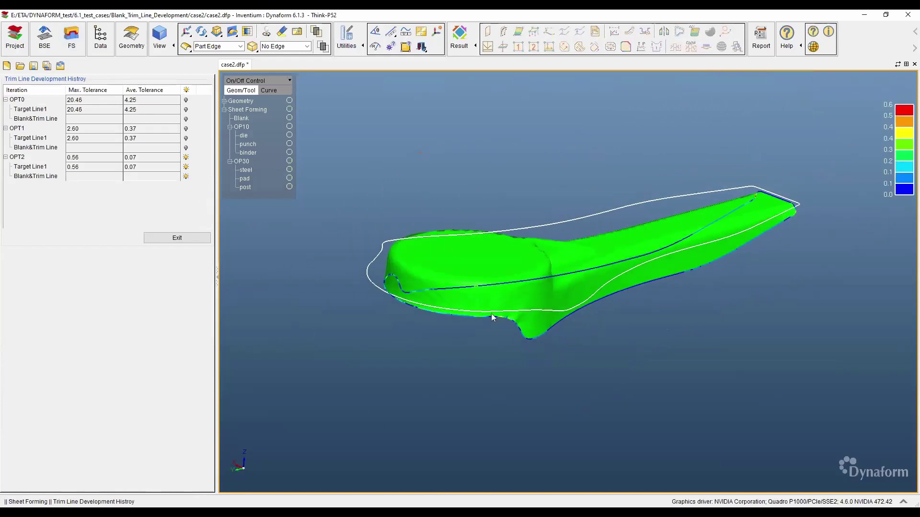
pyautogui.click(187, 158)
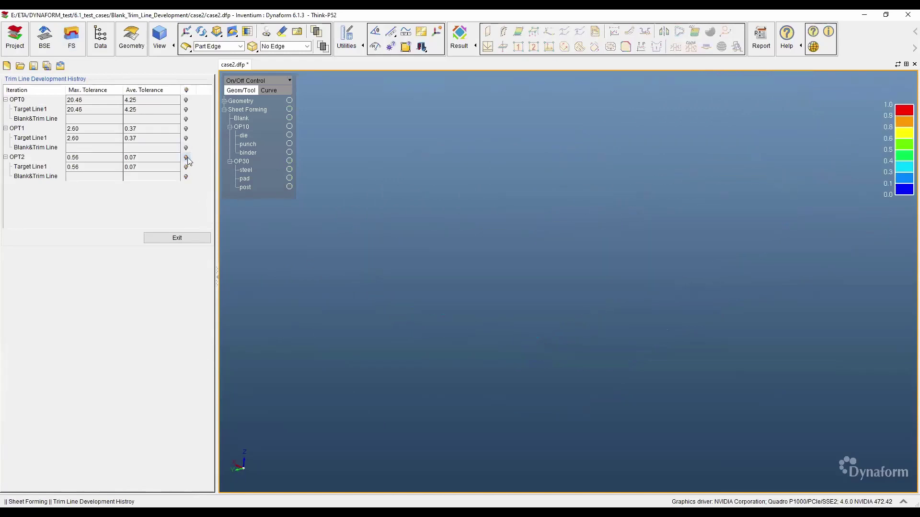
pyautogui.click(187, 100)
pyautogui.keyDown('ctrl'); pyautogui.moveTo(382, 317); pyautogui.dragTo(416, 331); pyautogui.keyUp('ctrl')
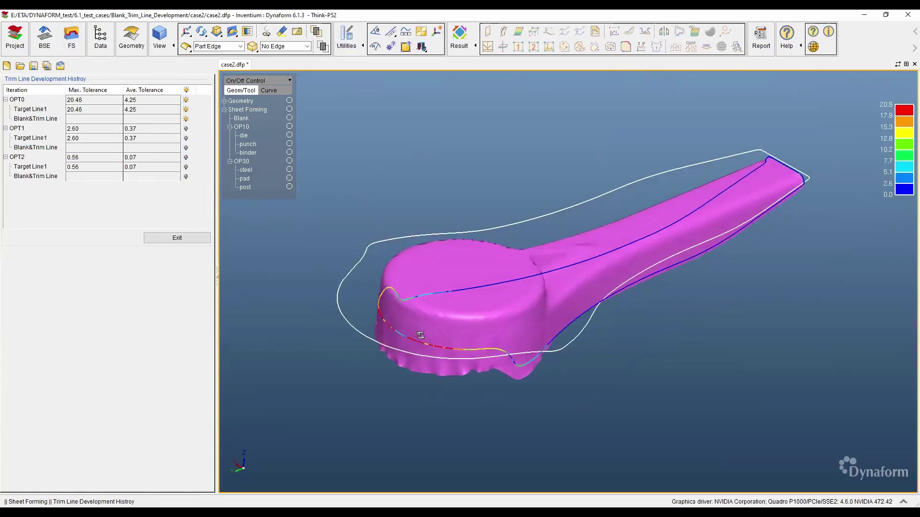
pyautogui.scroll(4, 593, 295)
pyautogui.keyDown('ctrl'); pyautogui.moveTo(445, 316); pyautogui.dragTo(444, 282, button='middle'); pyautogui.keyUp('ctrl')
pyautogui.keyDown('ctrl'); pyautogui.moveTo(443, 282); pyautogui.dragTo(458, 300); pyautogui.keyUp('ctrl')
pyautogui.scroll(-2, 583, 271)
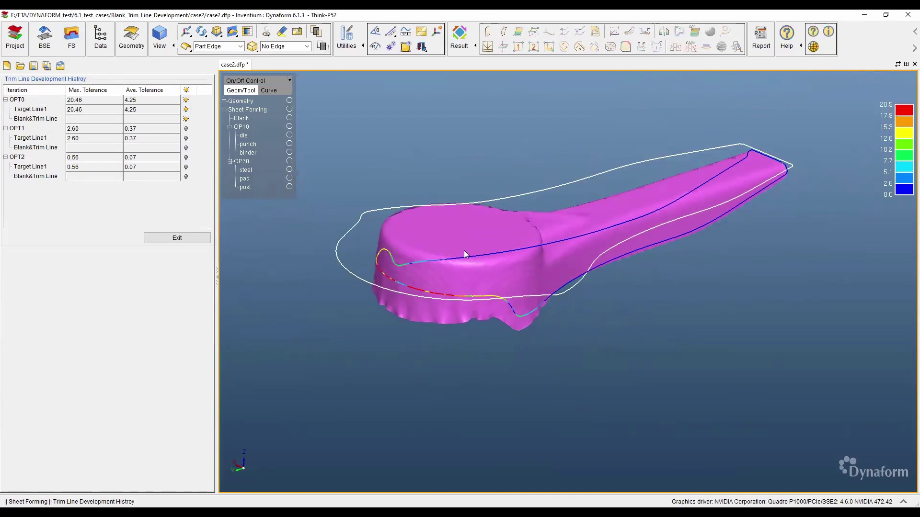
pyautogui.scroll(3, 426, 343)
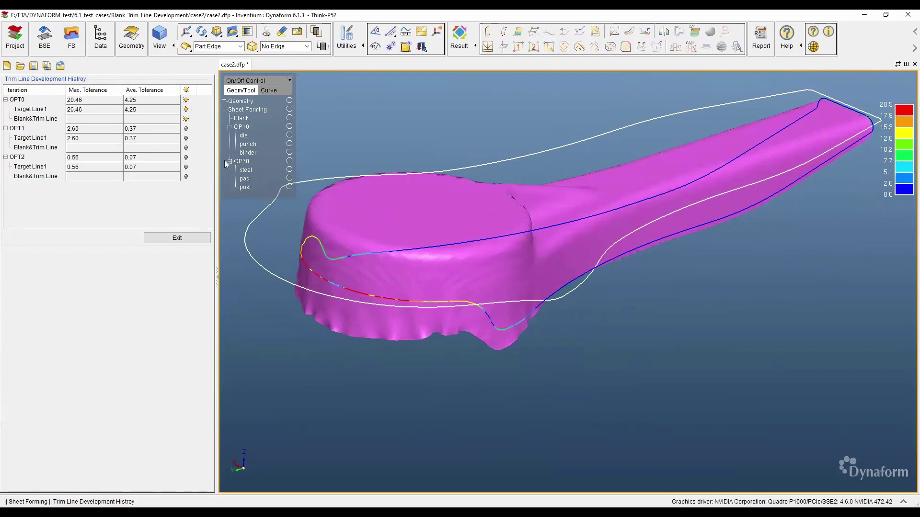
# - Hide OPT0 and display the OPT1 iteration, inspecting the part edge and trim line against the target line
pyautogui.click(186, 100)
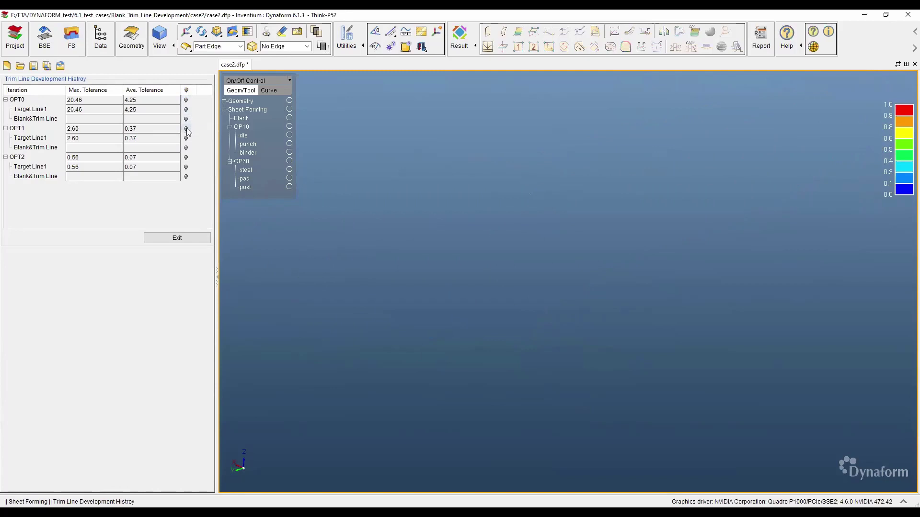
pyautogui.click(186, 129)
pyautogui.moveTo(492, 255); pyautogui.dragTo(531, 294, button='middle')
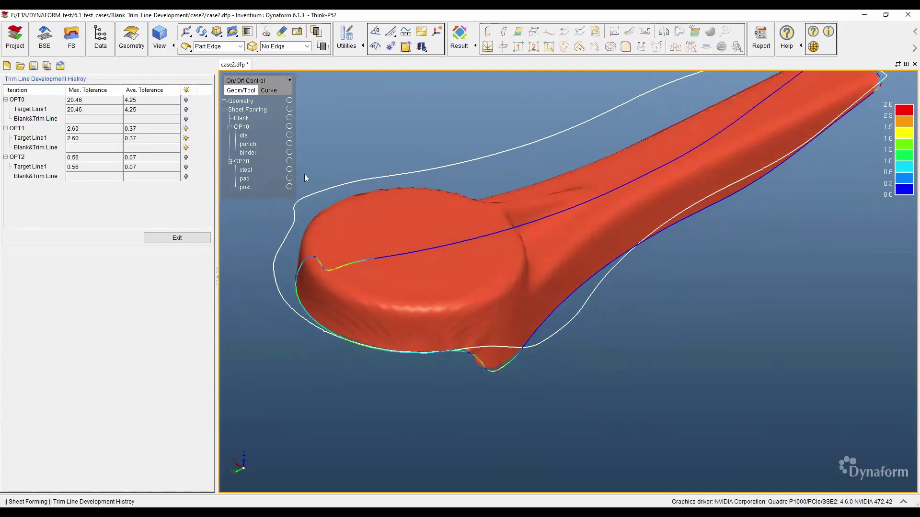
pyautogui.moveTo(538, 339); pyautogui.dragTo(611, 257, button='middle')
pyautogui.keyDown('ctrl'); pyautogui.moveTo(611, 257); pyautogui.dragTo(608, 278, button='right'); pyautogui.keyUp('ctrl')
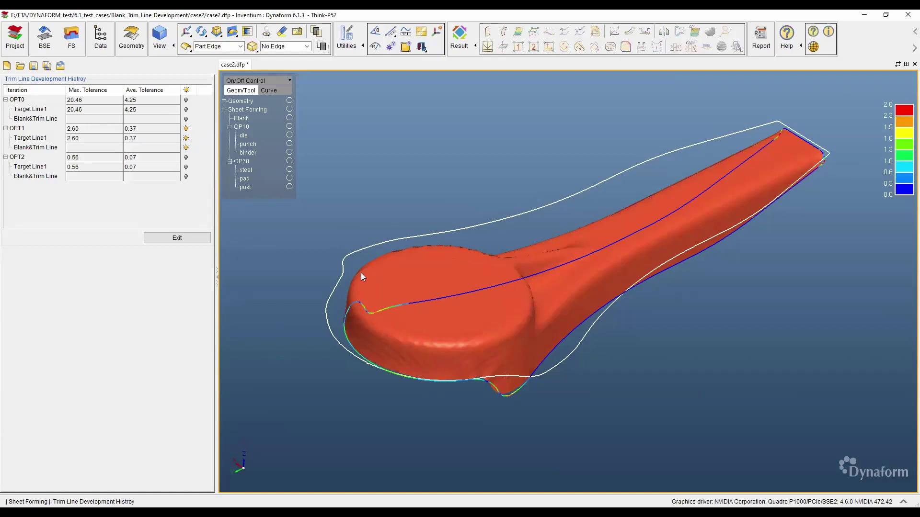
# - Switch the history display from OPT1 to OPT2 and inspect the final part edge along the target line up close
pyautogui.click(186, 129)
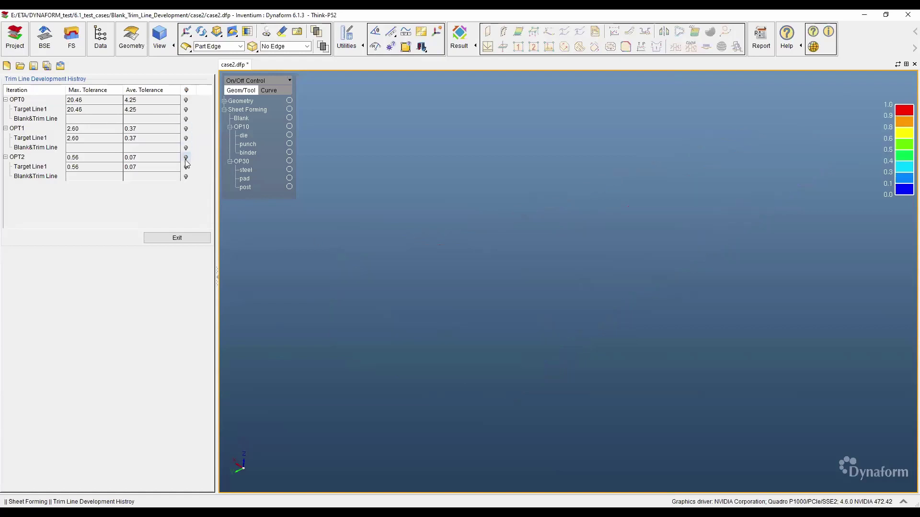
pyautogui.click(186, 158)
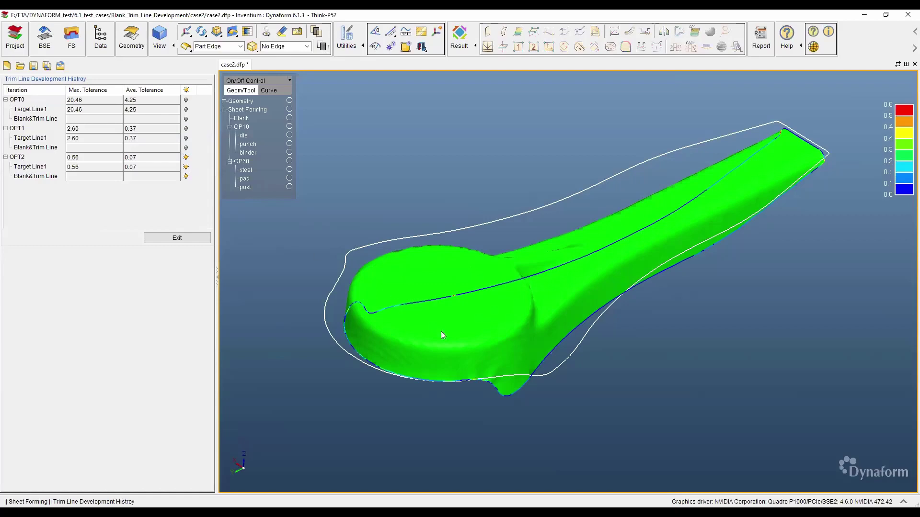
pyautogui.scroll(5, 440, 332)
pyautogui.scroll(4, 453, 332)
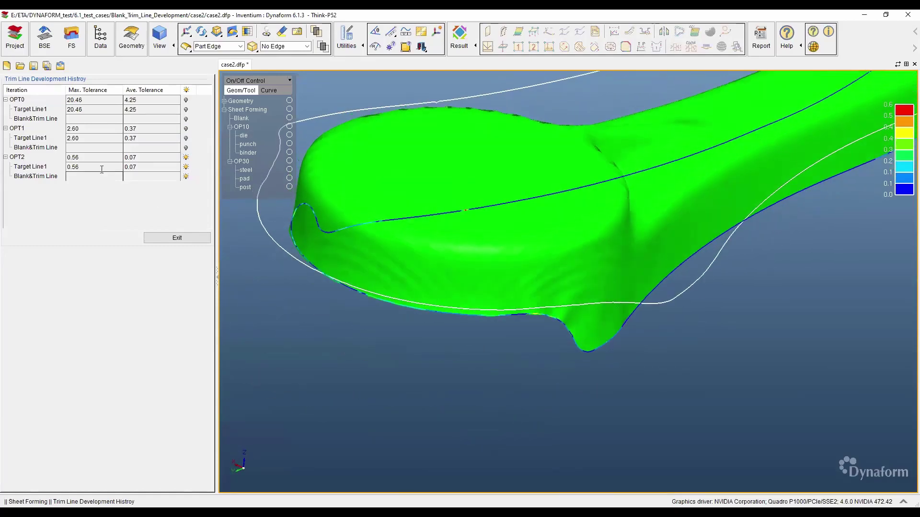
pyautogui.moveTo(462, 263); pyautogui.dragTo(478, 307, button='middle')
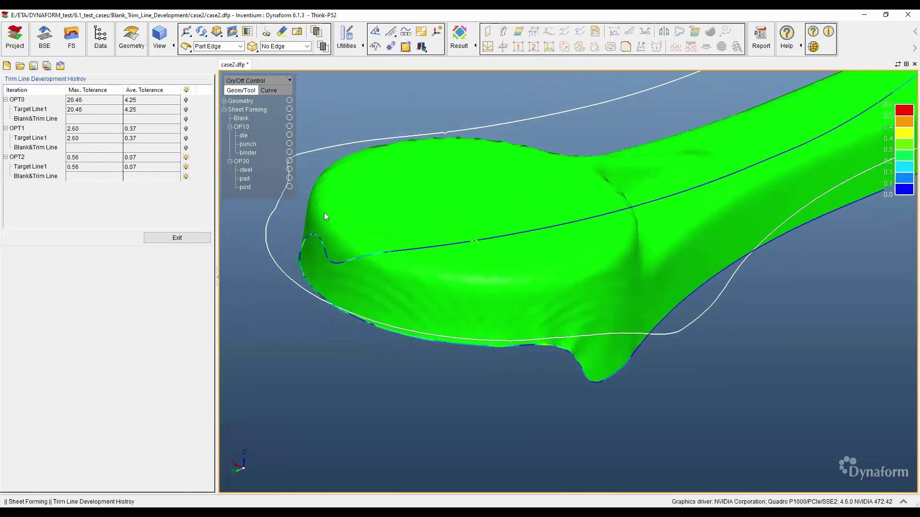
pyautogui.moveTo(522, 249); pyautogui.dragTo(498, 332, button='middle')
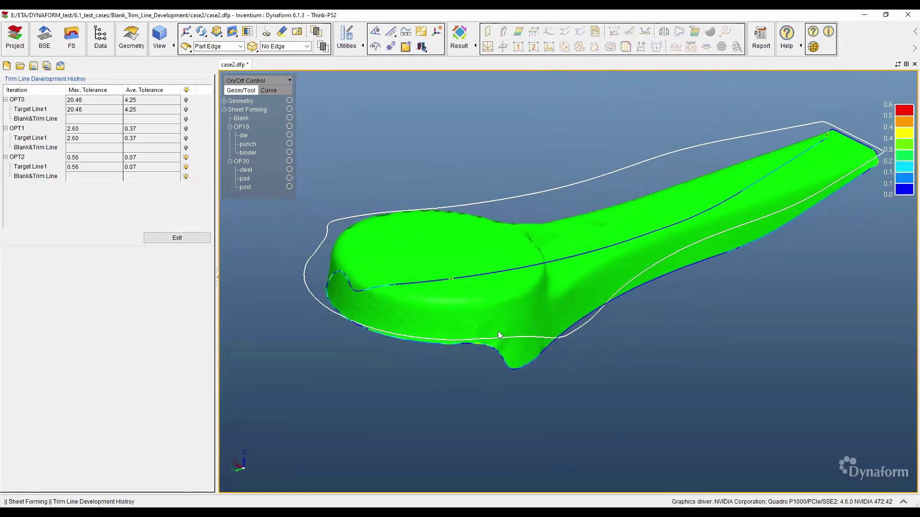